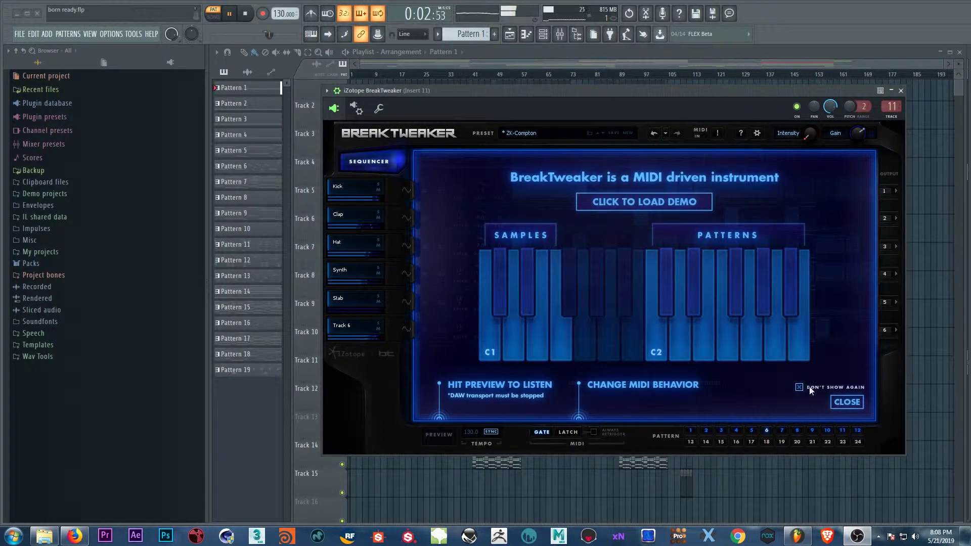
- Close the MIDI instrument introduction and scroll the sequencer overview to view the pattern from beginning to end
left_click(846, 403)
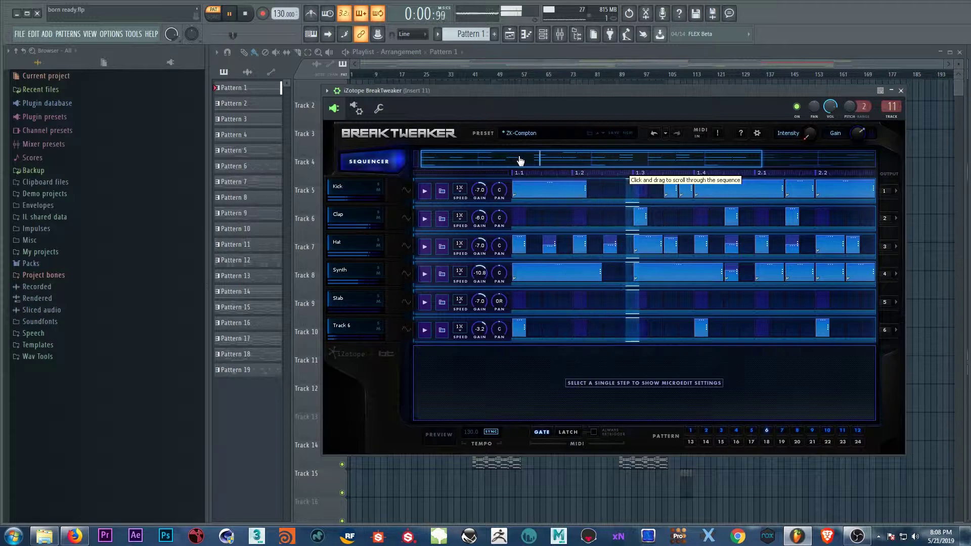
left_click_drag(519, 160, 493, 162)
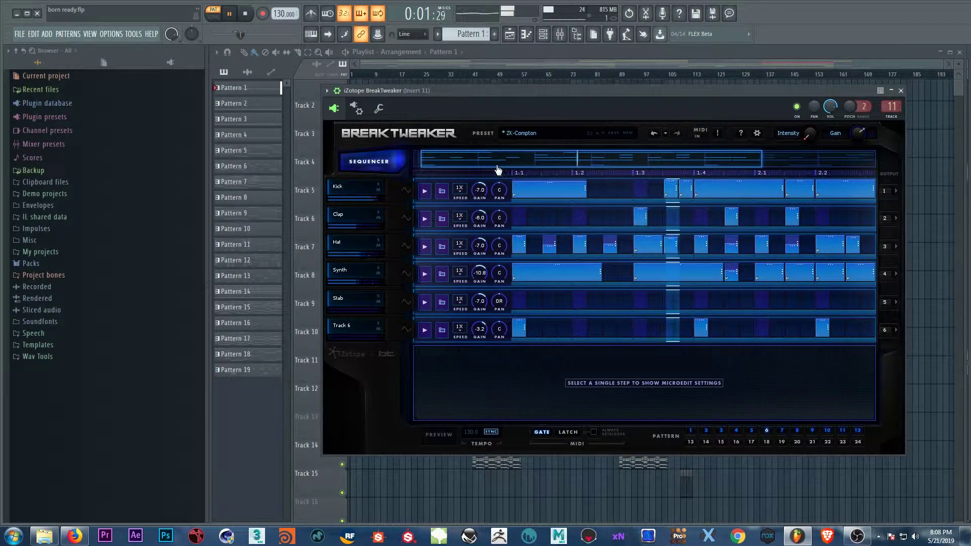
left_click_drag(502, 163, 462, 158)
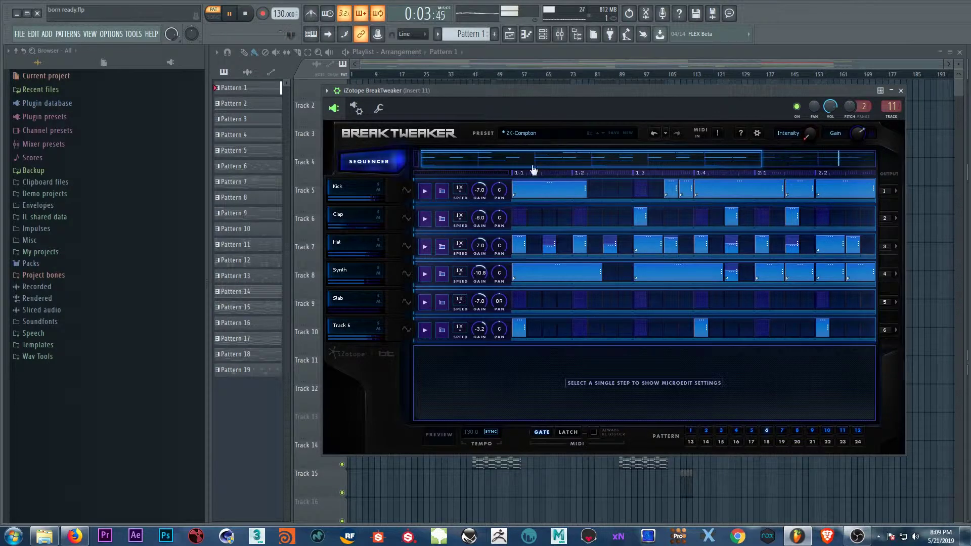
left_click_drag(540, 162, 659, 164)
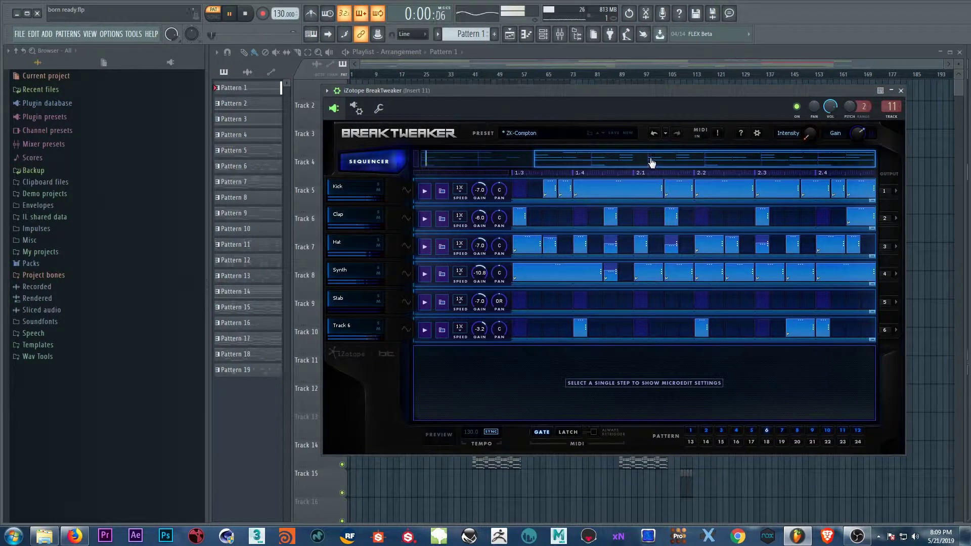
left_click_drag(651, 165, 515, 173)
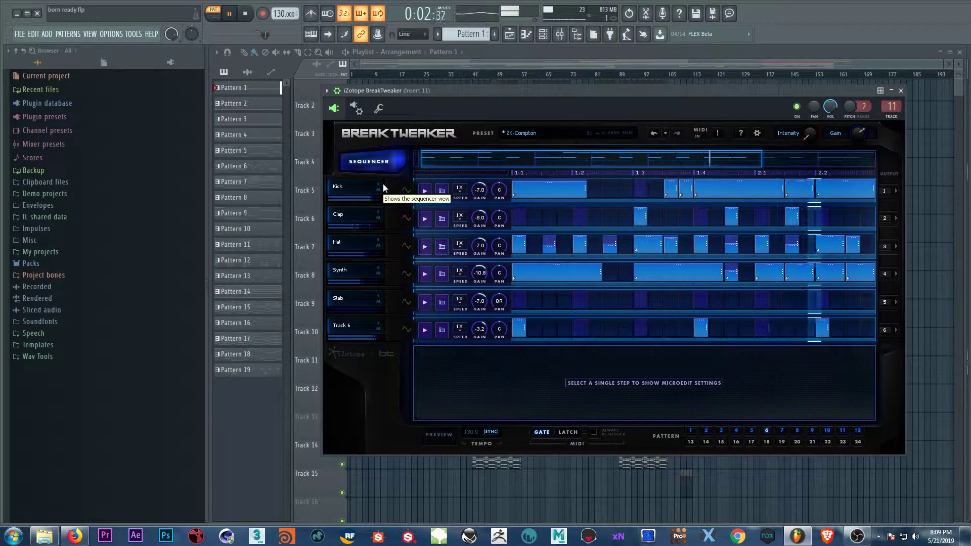
- Stop playback and audition the individual sounds of the Kick, Clap, Hat, Synth, Stab and Track 6 tracks
key("space")
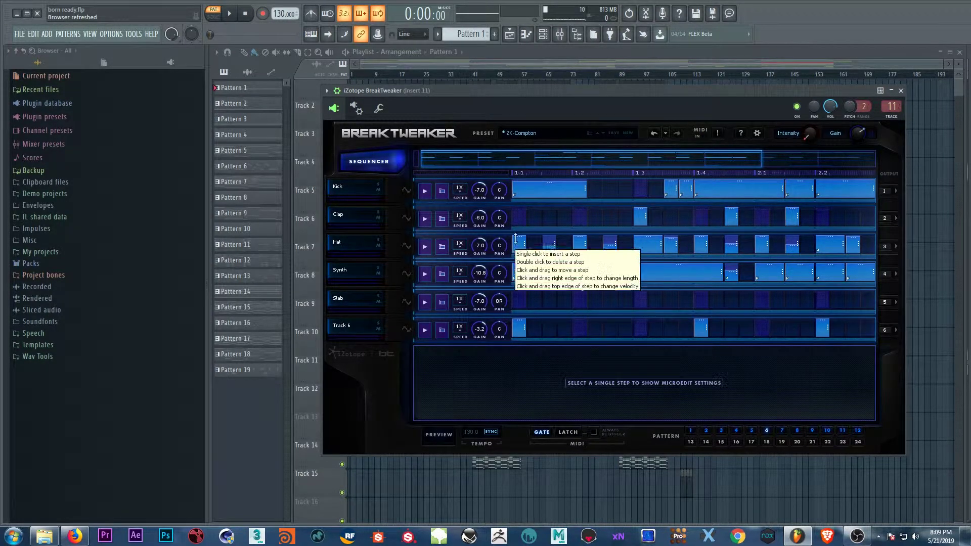
left_click(425, 191)
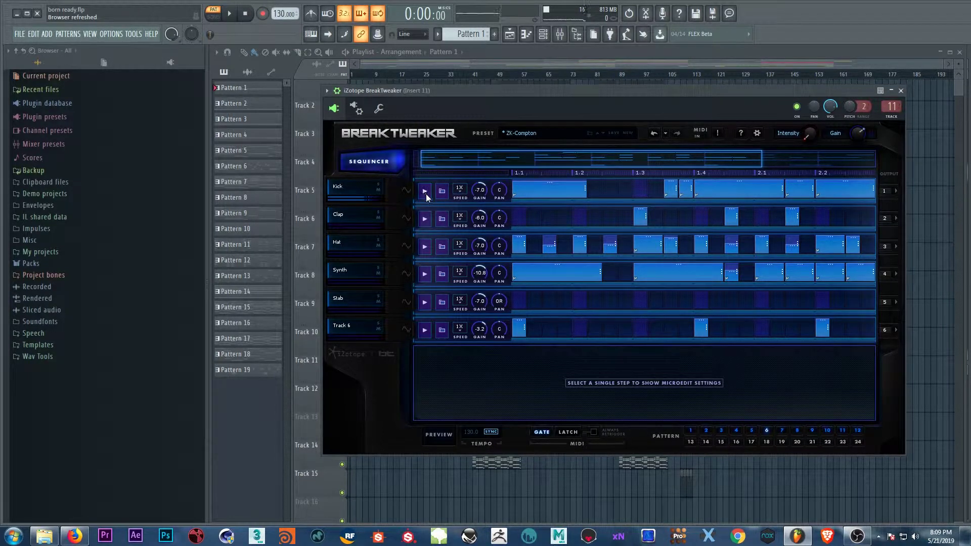
left_click(426, 213)
left_click(426, 247)
left_click(425, 270)
left_click(425, 302)
left_click(425, 330)
left_click(424, 302)
left_click(423, 277)
left_click(426, 246)
left_click(428, 218)
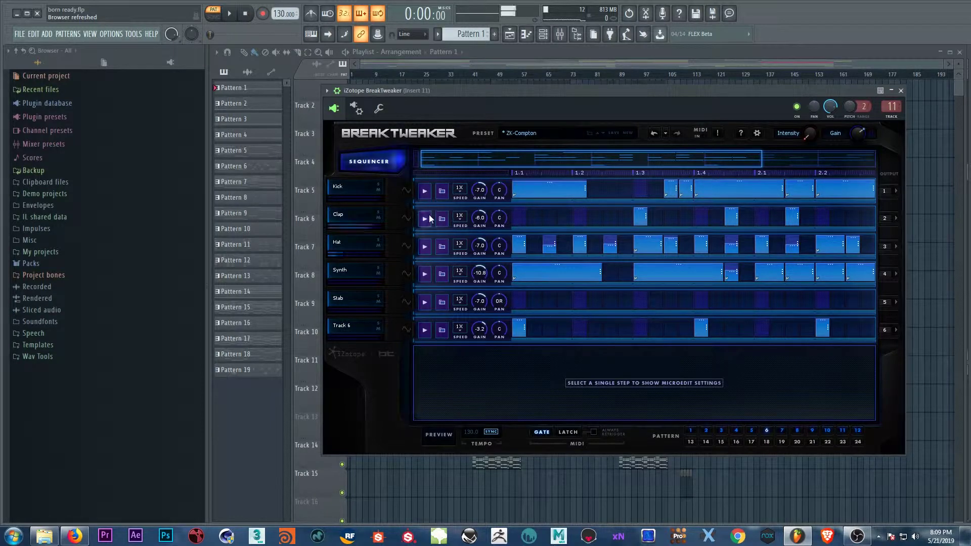
left_click(430, 195)
left_click(426, 190)
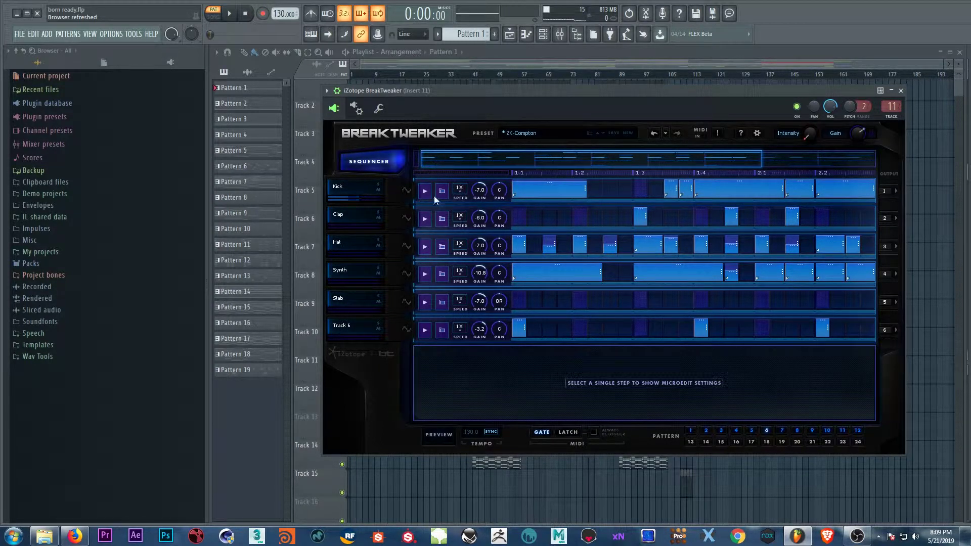
left_click(426, 193)
- Examine the categories and presets in the Kick track's preset browser and close it without loading a preset
left_click(443, 191)
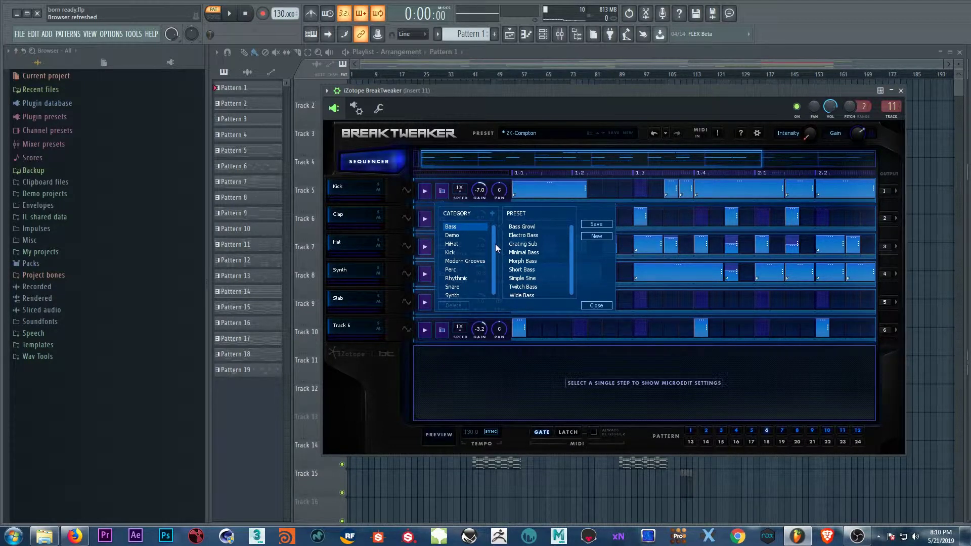
left_click_drag(495, 247, 496, 255)
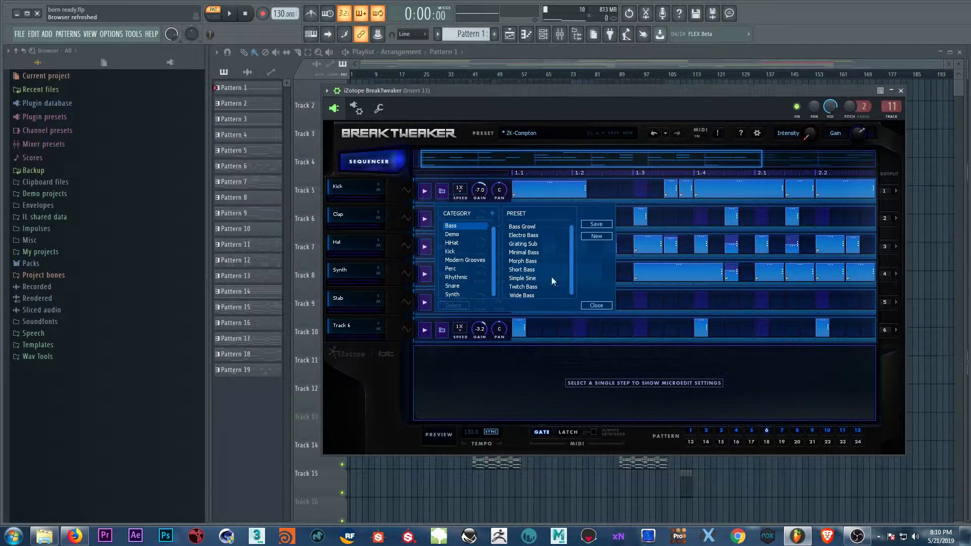
left_click(445, 189)
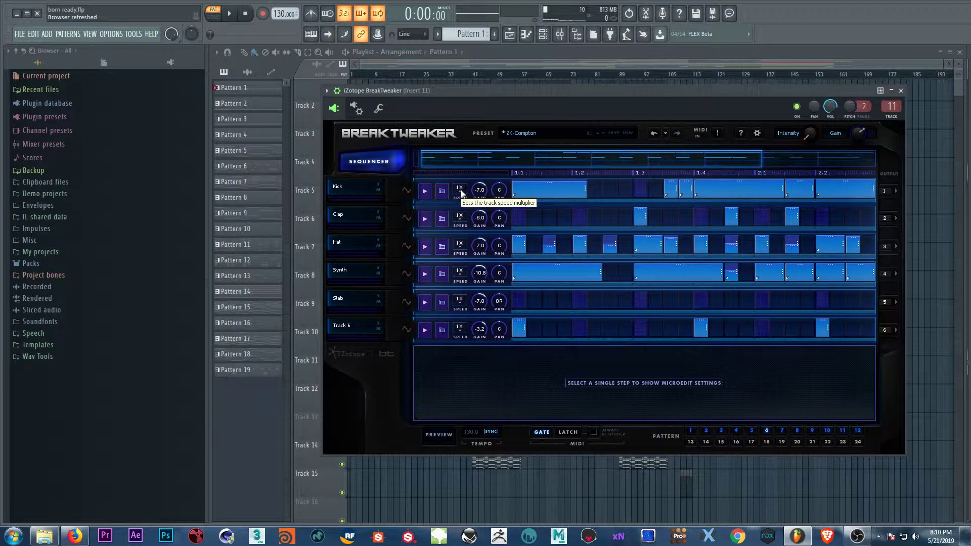
- Examine the Kick track's speed multiplier options without changing the speed, and restart playback
left_click(460, 189)
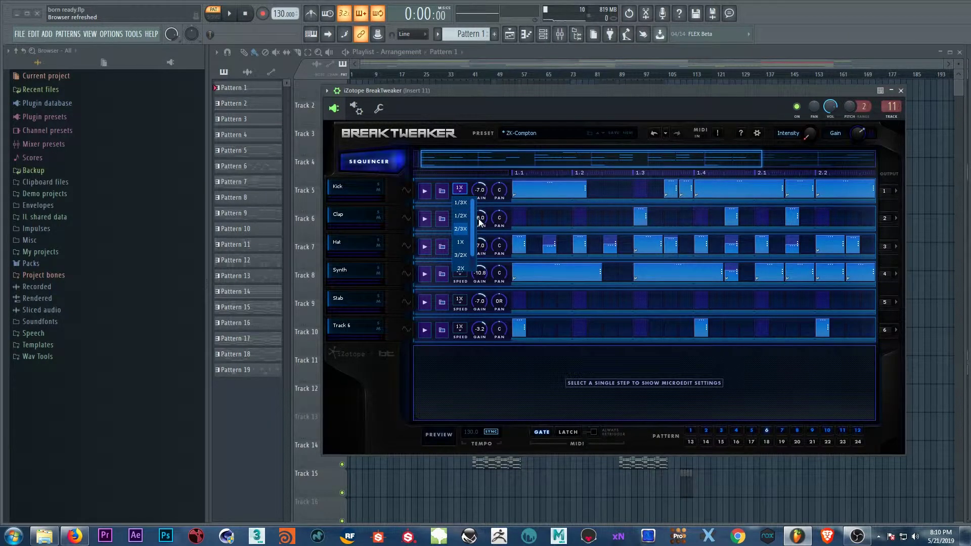
mouse_move(479, 219)
left_mouse_down()
mouse_move(477, 247)
mouse_move(481, 227)
left_mouse_up()
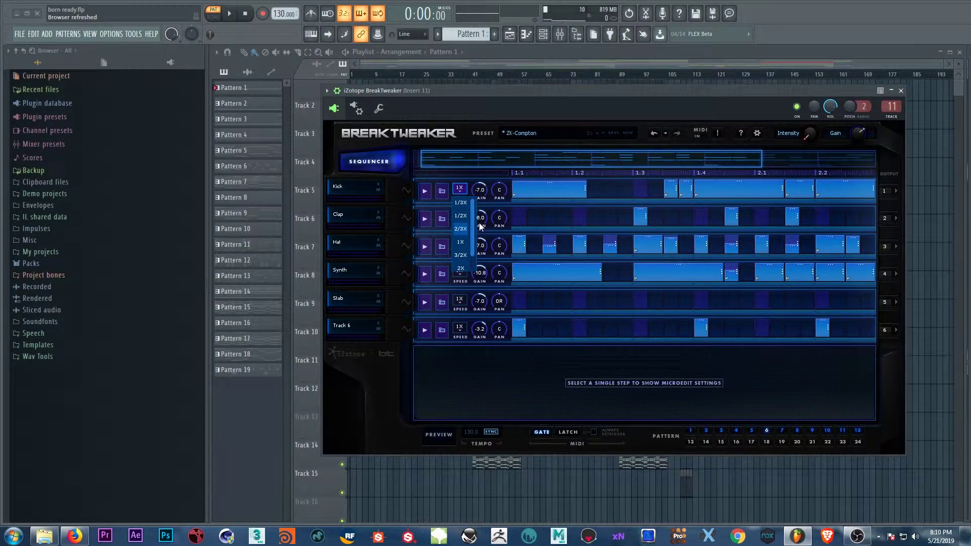
left_click(462, 189)
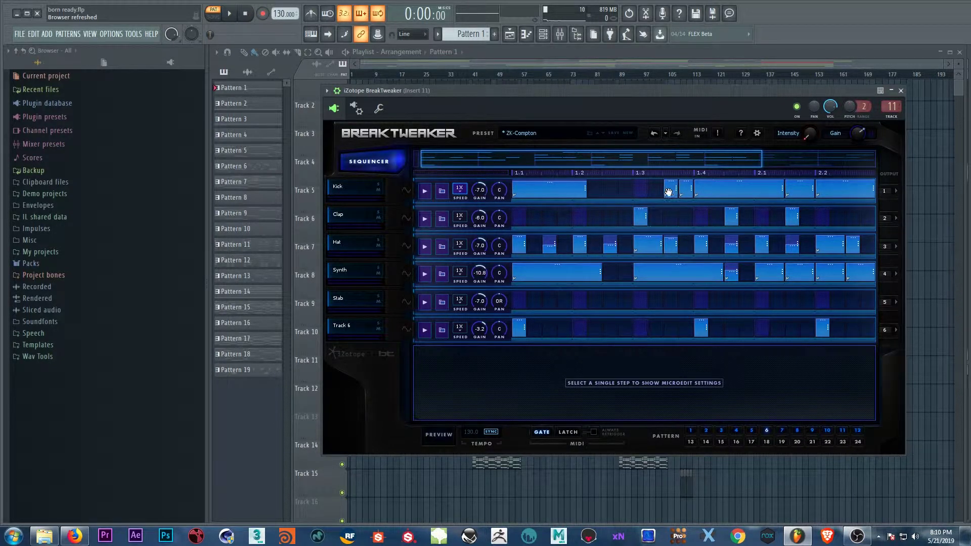
key("space")
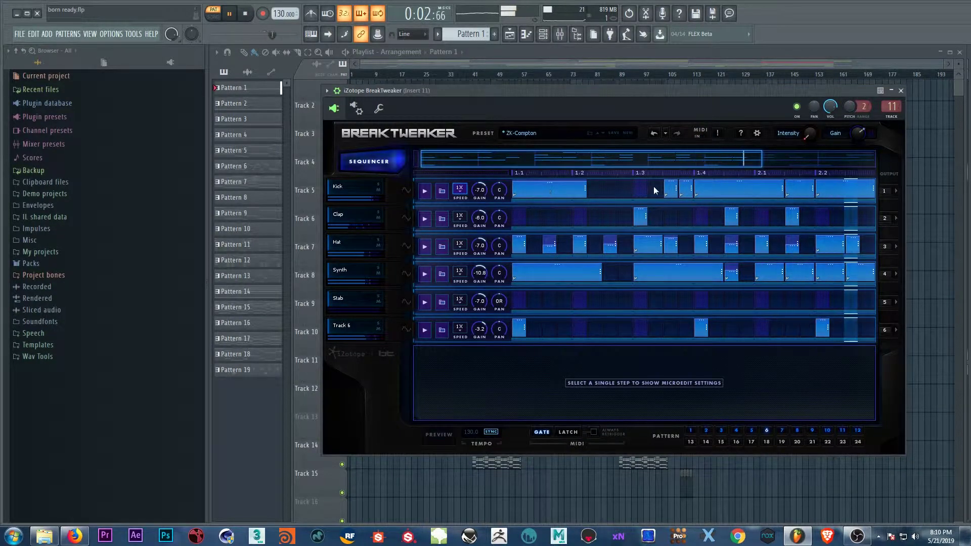
left_click_drag(583, 162, 561, 165)
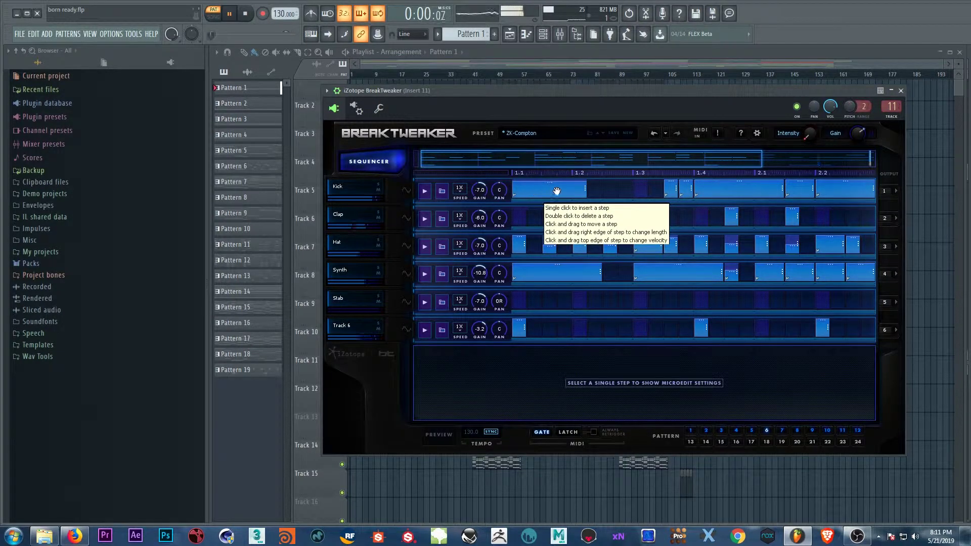
- Try resizing and moving the first Kick step, and remove the extra short Kick step just before beat 1.3
left_click_drag(586, 190, 526, 192)
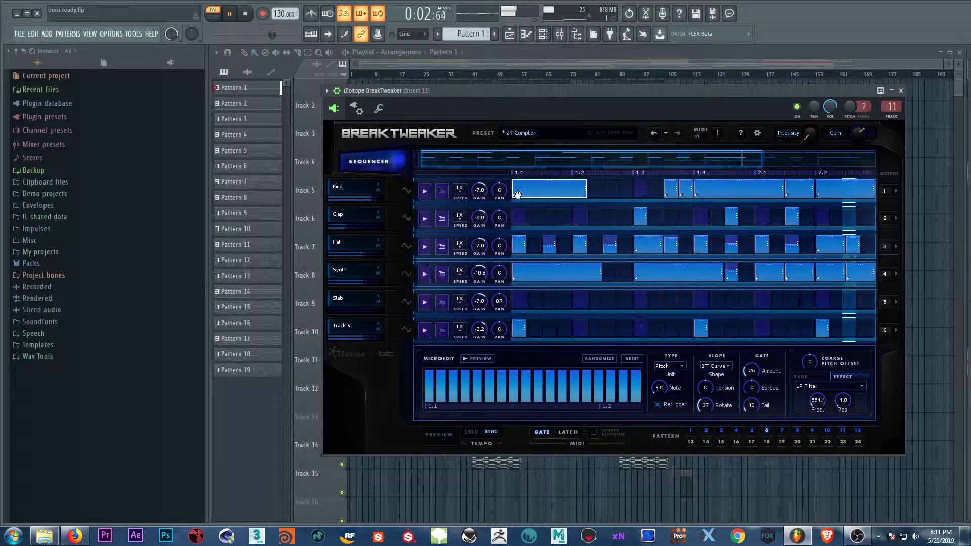
mouse_move(525, 195)
left_mouse_down()
mouse_move(556, 193)
mouse_move(513, 190)
mouse_move(542, 193)
left_mouse_up()
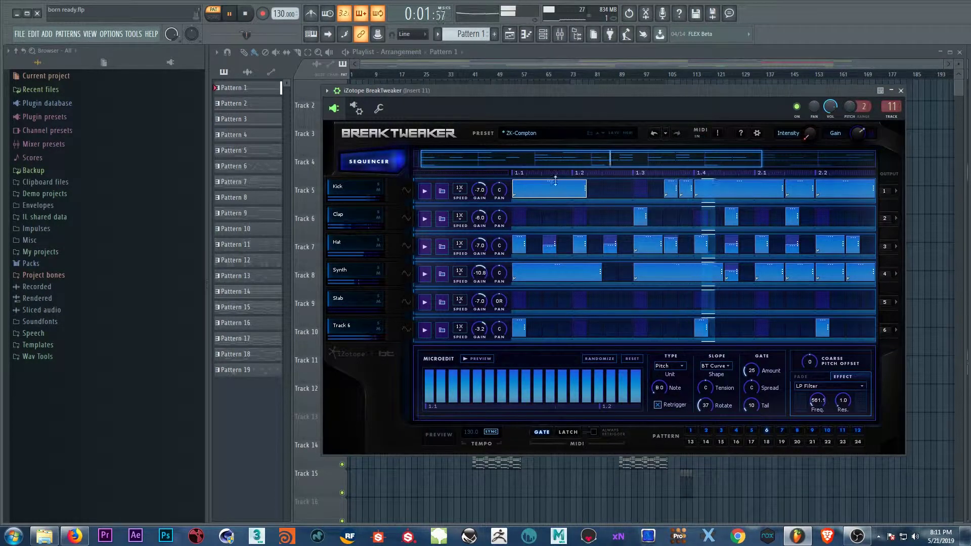
left_click(670, 189)
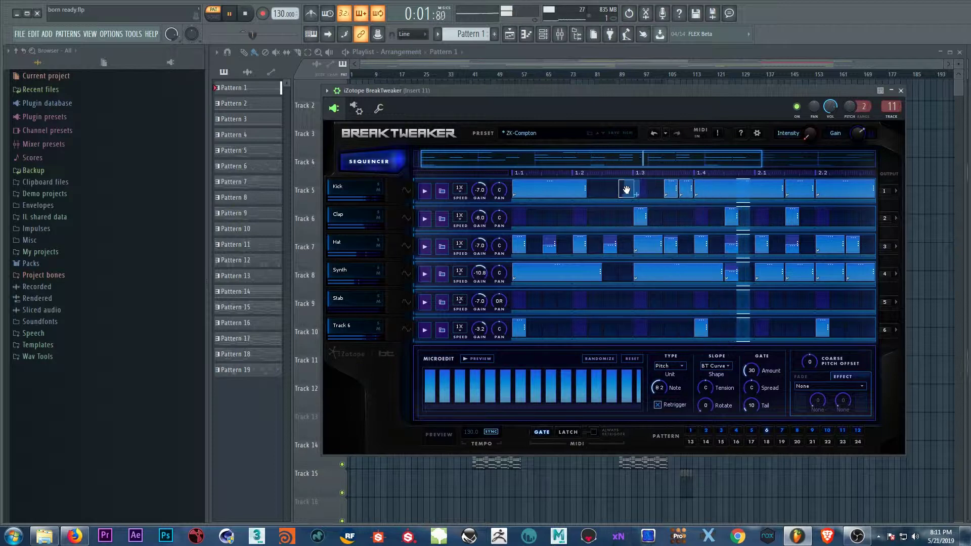
left_click(625, 190)
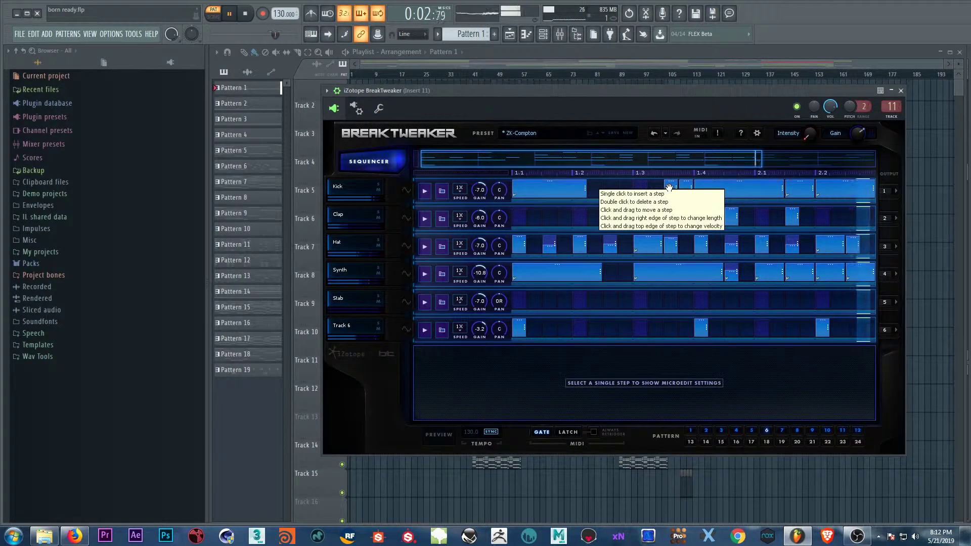
- Copy the whole Kick track, paste it onto the Clap track and undo the paste
right_click(595, 186)
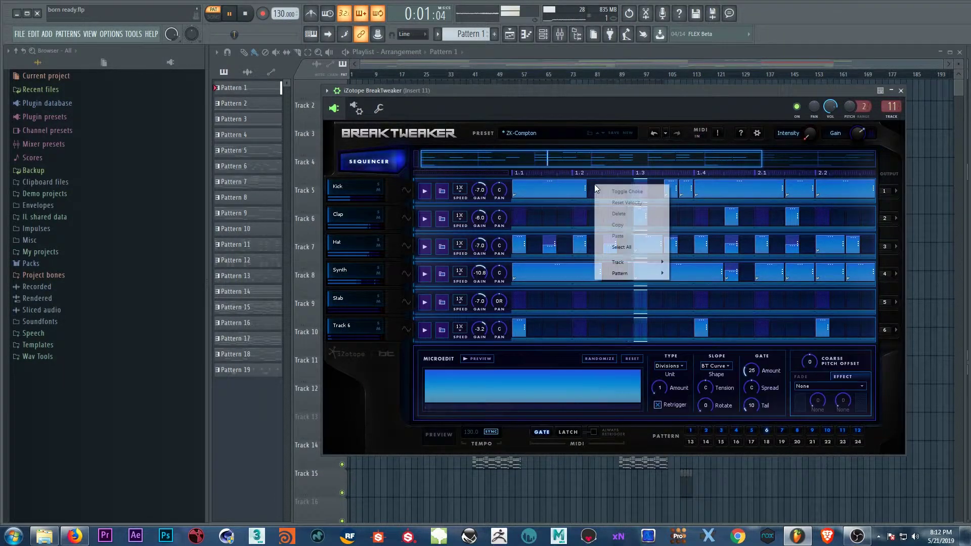
mouse_move(622, 263)
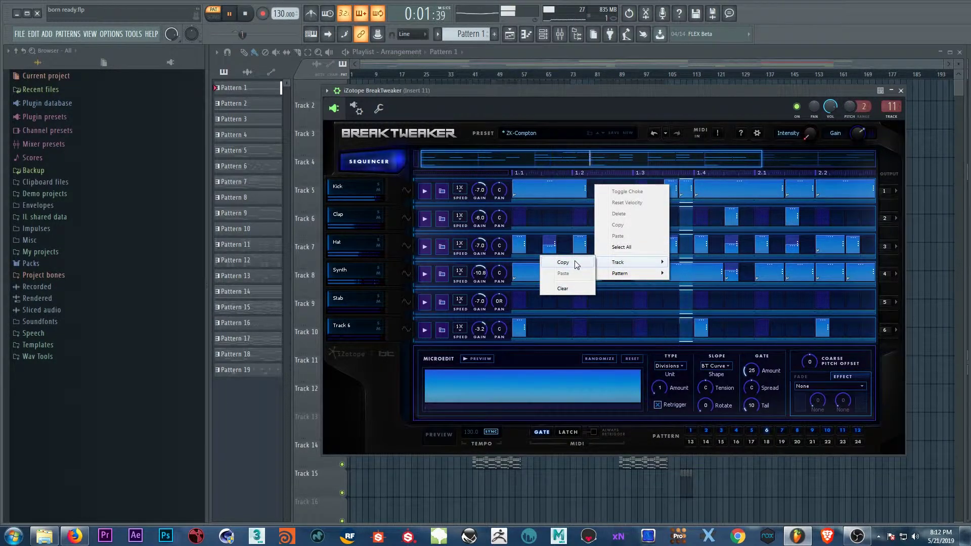
right_click(565, 217)
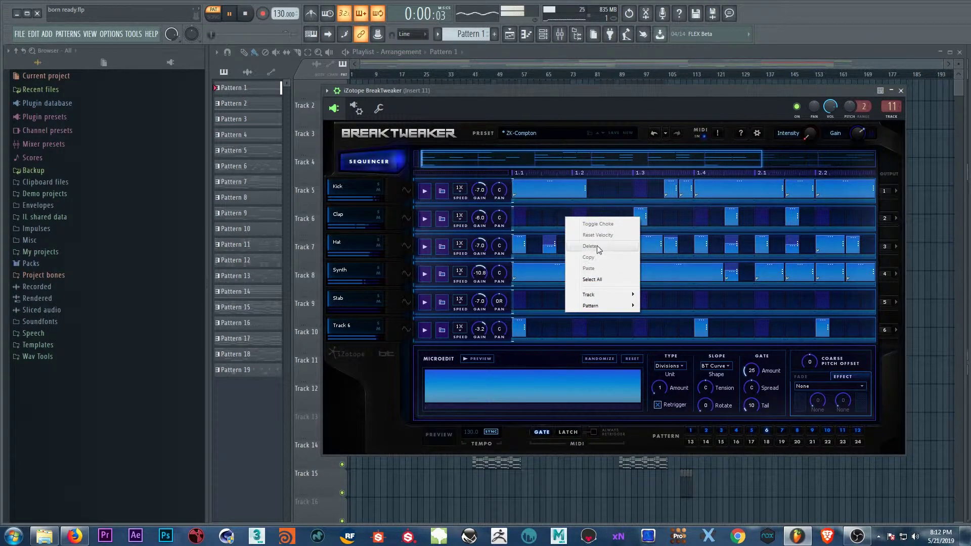
right_click(611, 183)
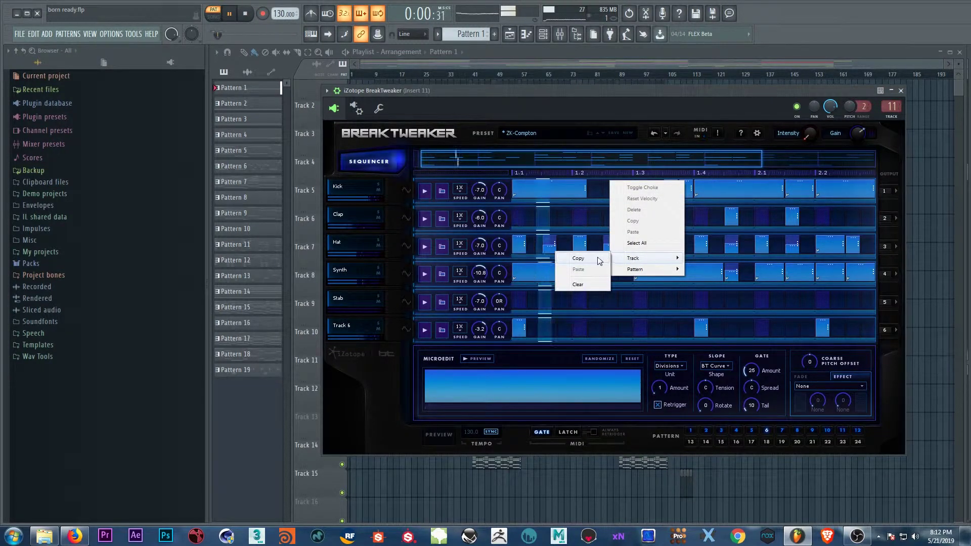
left_click(600, 259)
right_click(561, 215)
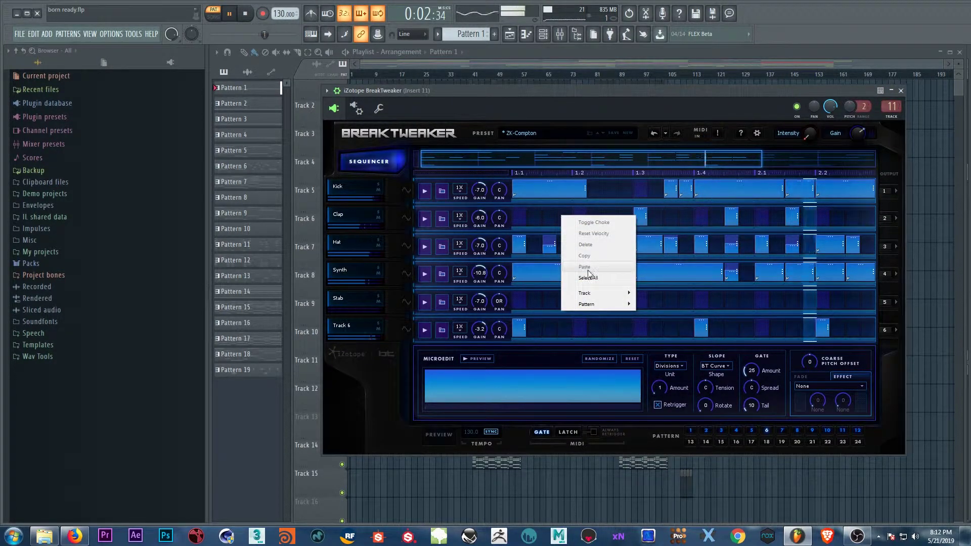
mouse_move(605, 297)
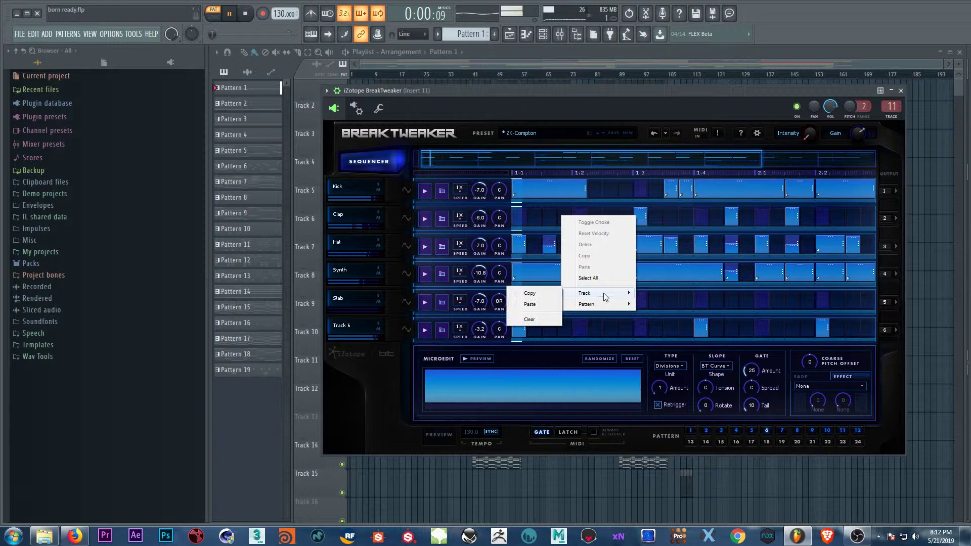
left_click(531, 305)
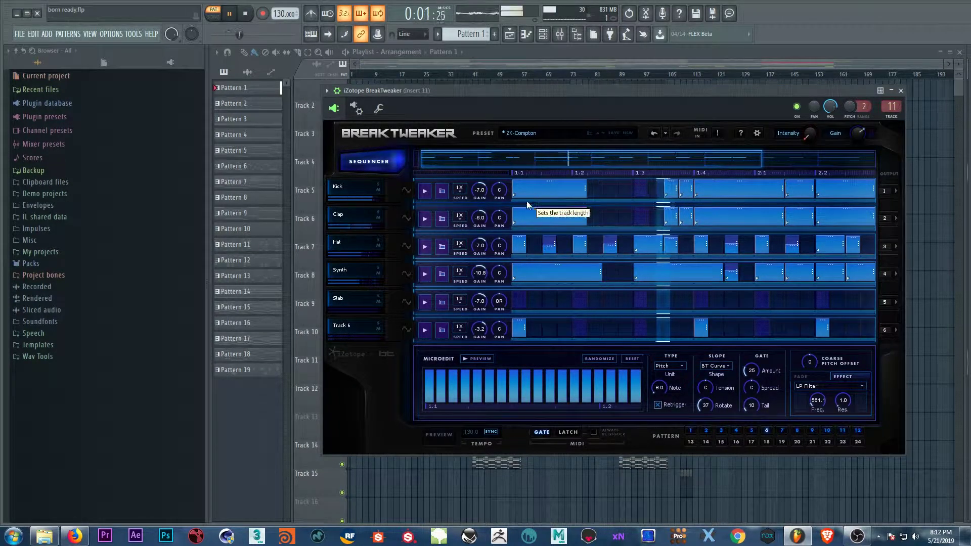
left_click(652, 134)
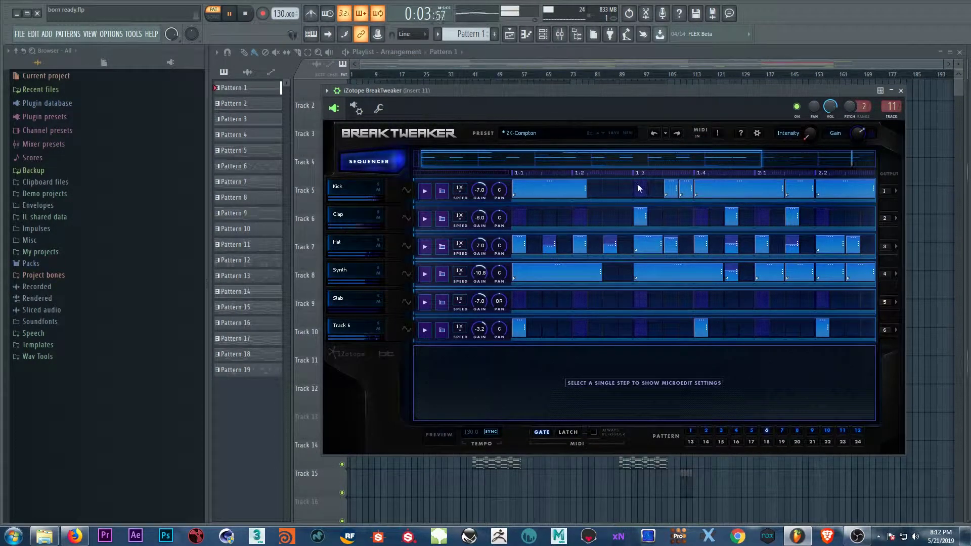
- Compare the MicroEdit settings of the first Kick step with those of the long Kick step at beat 1.4
left_click(570, 197)
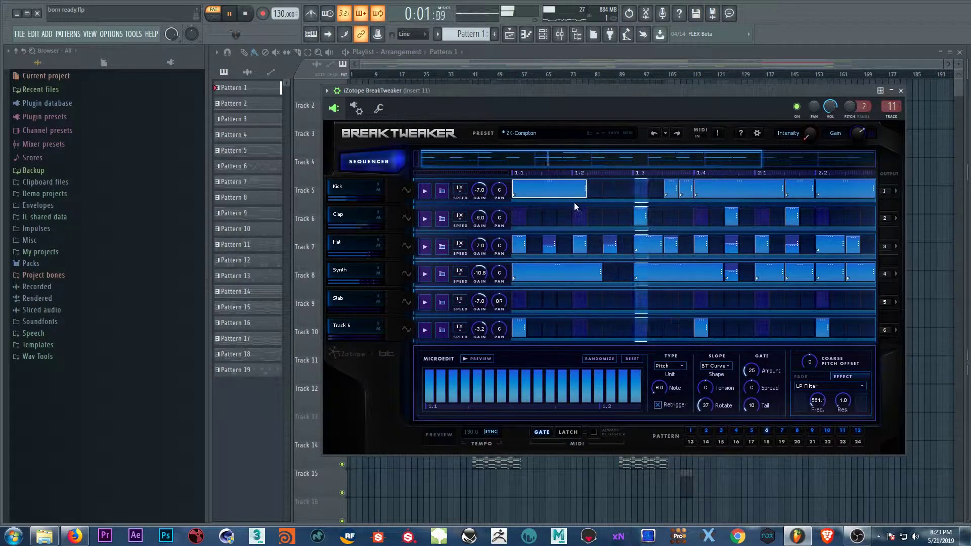
left_click(708, 193)
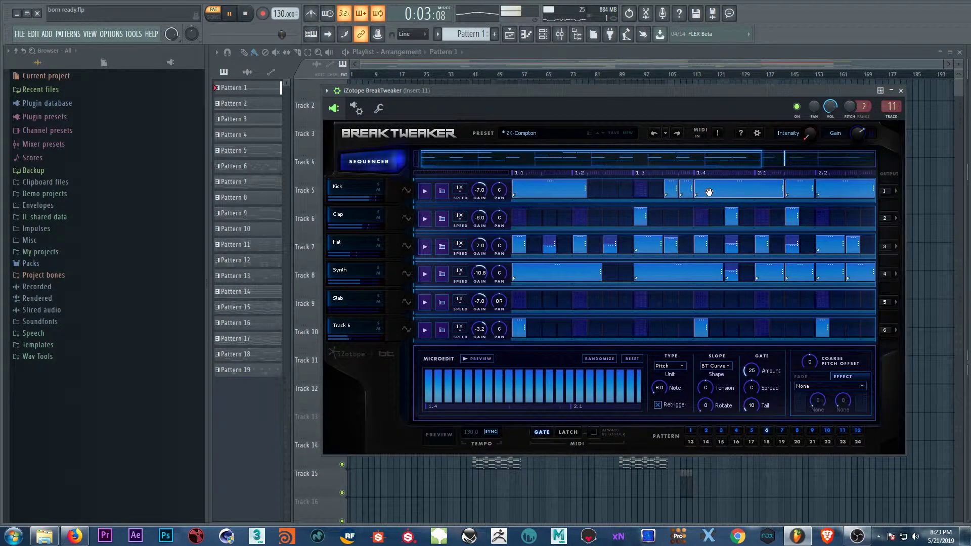
left_click(567, 192)
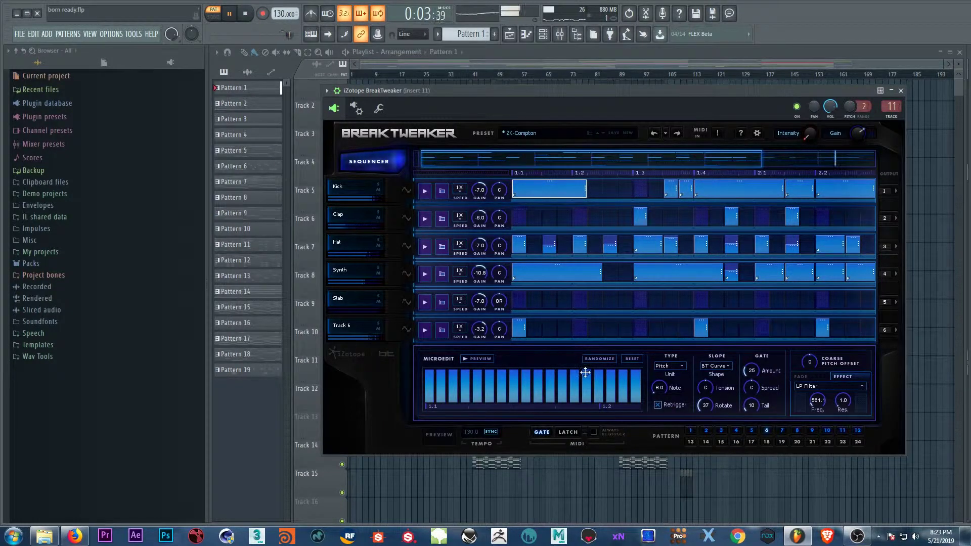
- Insert and delete a short Kick step just after beat 1.2, and select the first Kick step for MicroEdit
left_click(594, 192)
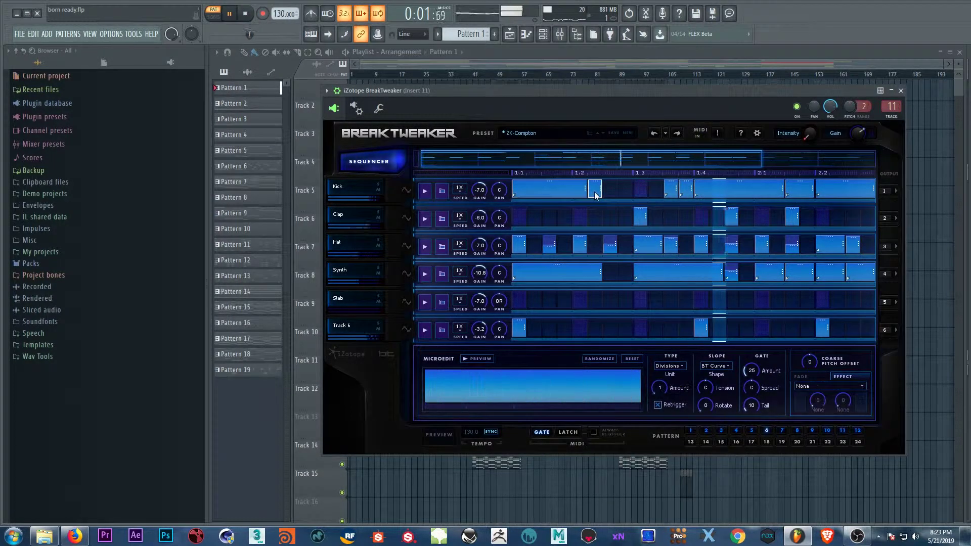
right_click(594, 193)
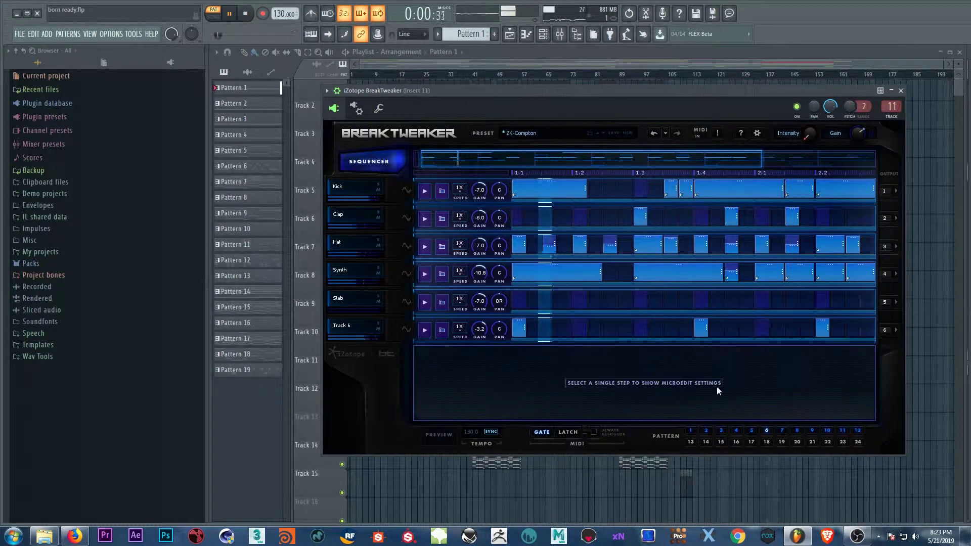
left_click(563, 190)
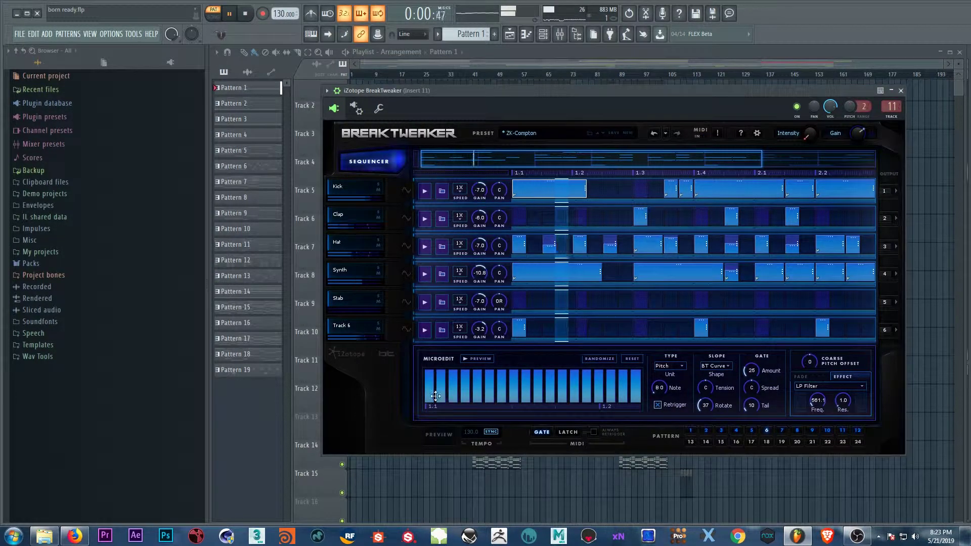
- Try the Divisions type in the first Kick step's MicroEdit, raising the number of divisions very high and lowering it back to 1
left_click(680, 370)
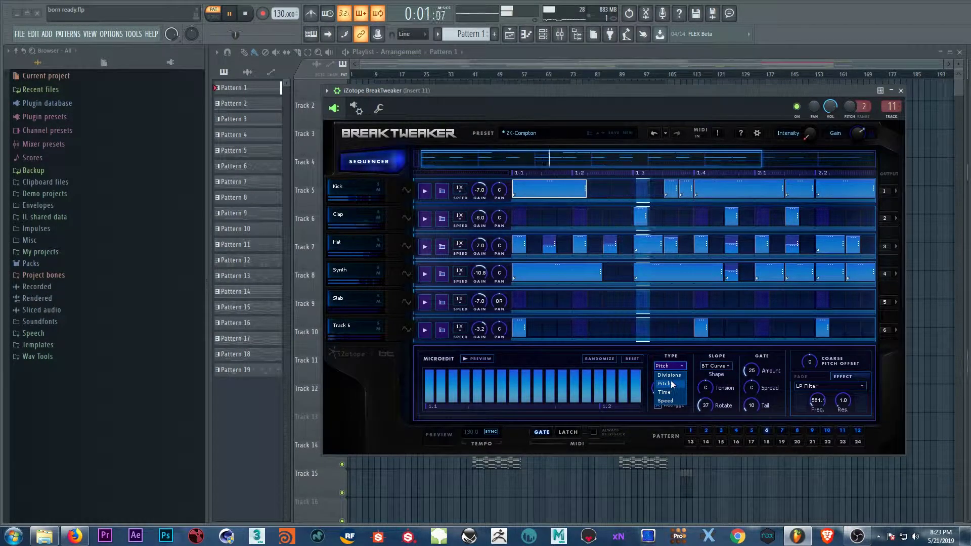
left_click(670, 376)
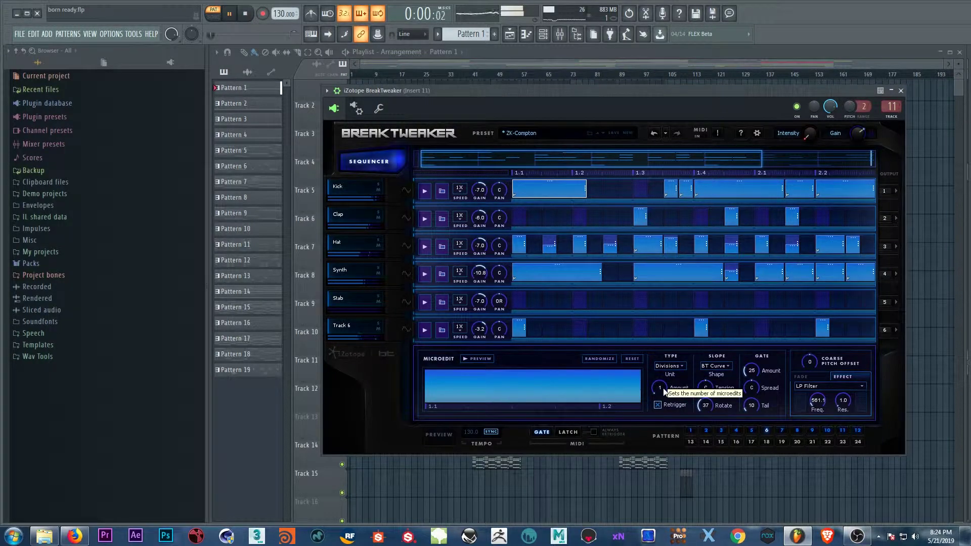
left_click_drag(664, 390, 663, 382)
left_click_drag(663, 379, 663, 348)
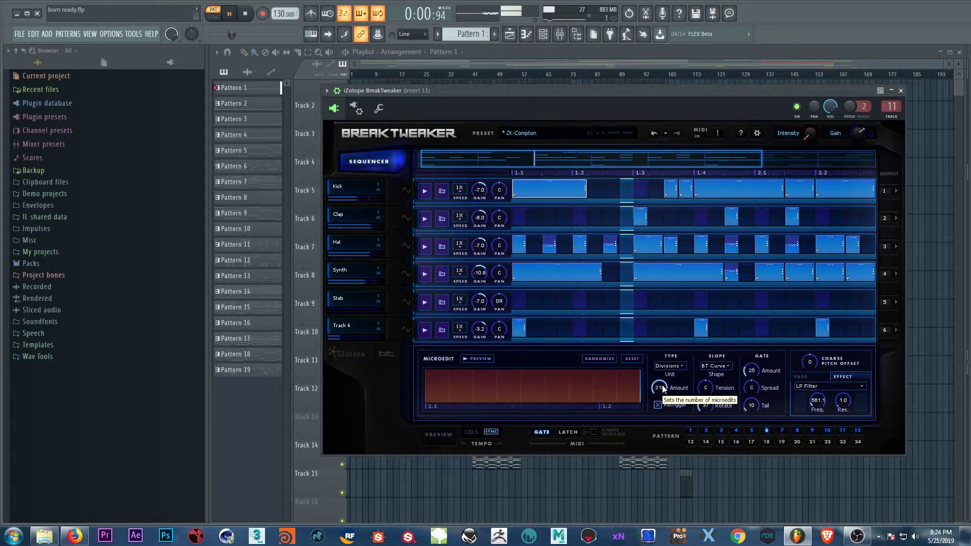
left_click_drag(664, 388, 666, 438)
- Switch the MicroEdit type to Pitch, try higher notes such as F2, and set the Note to B0
left_click(675, 365)
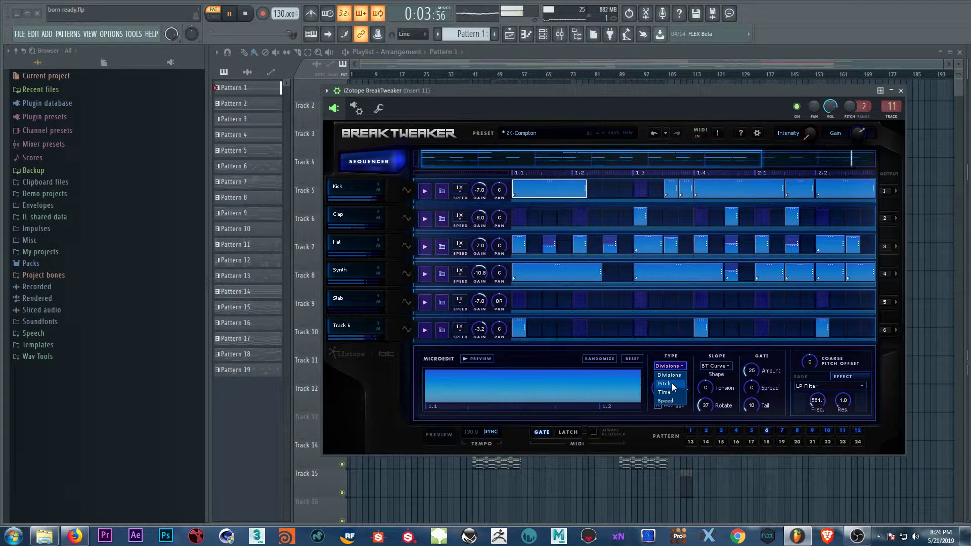
left_click(672, 383)
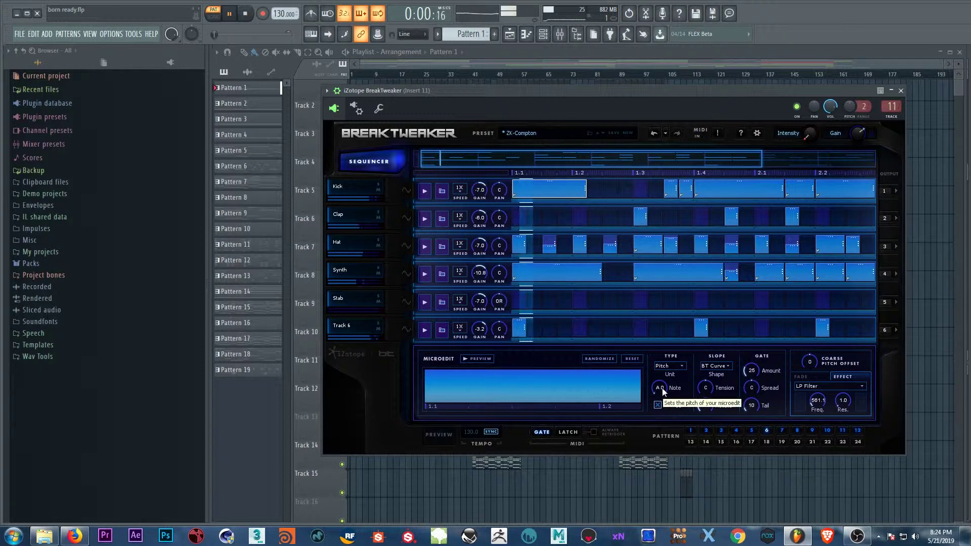
left_click_drag(663, 388, 663, 387)
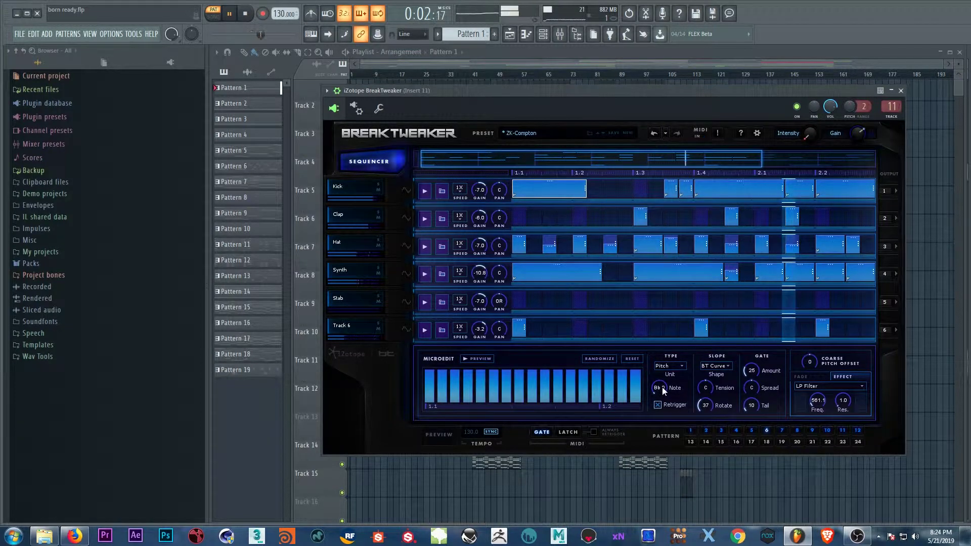
scroll(663, 389, "up", 1)
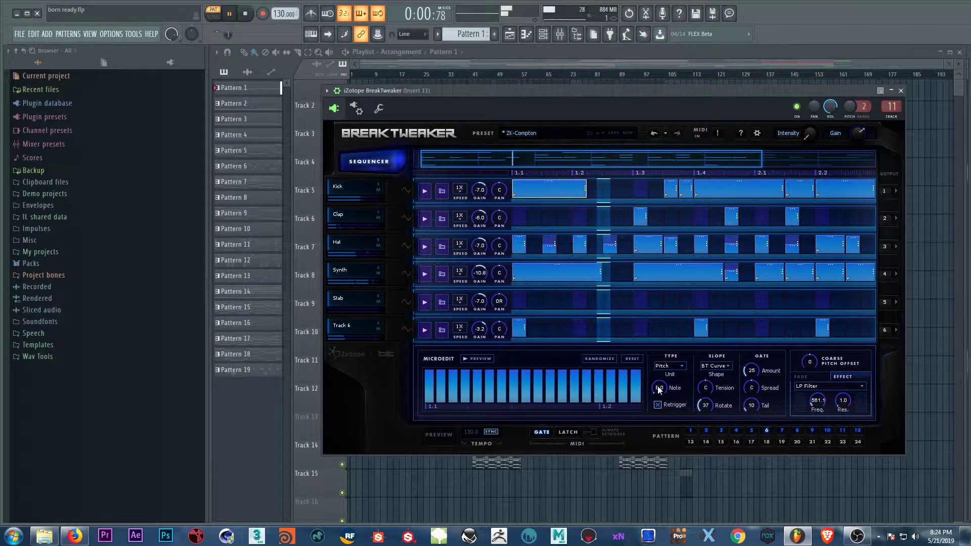
left_click_drag(659, 389, 659, 370)
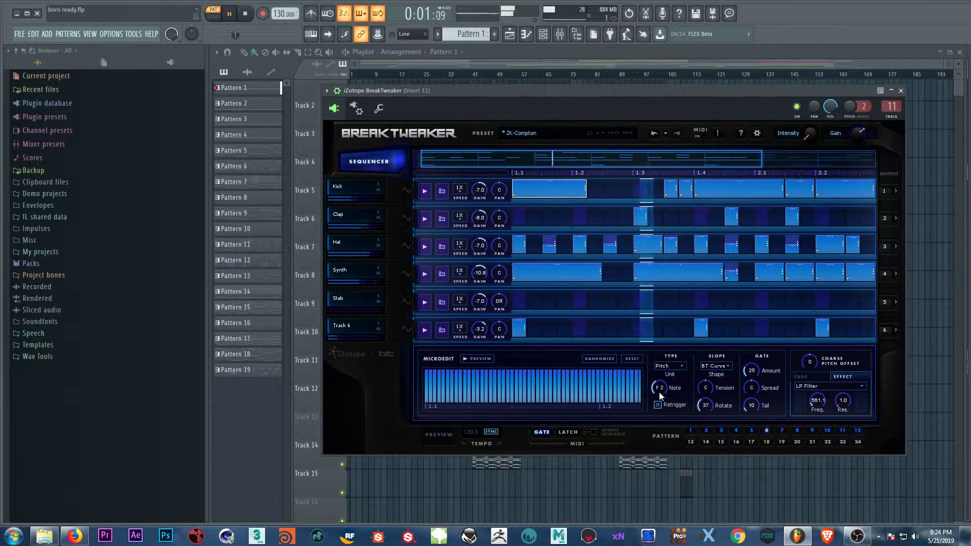
left_click_drag(660, 393, 662, 371)
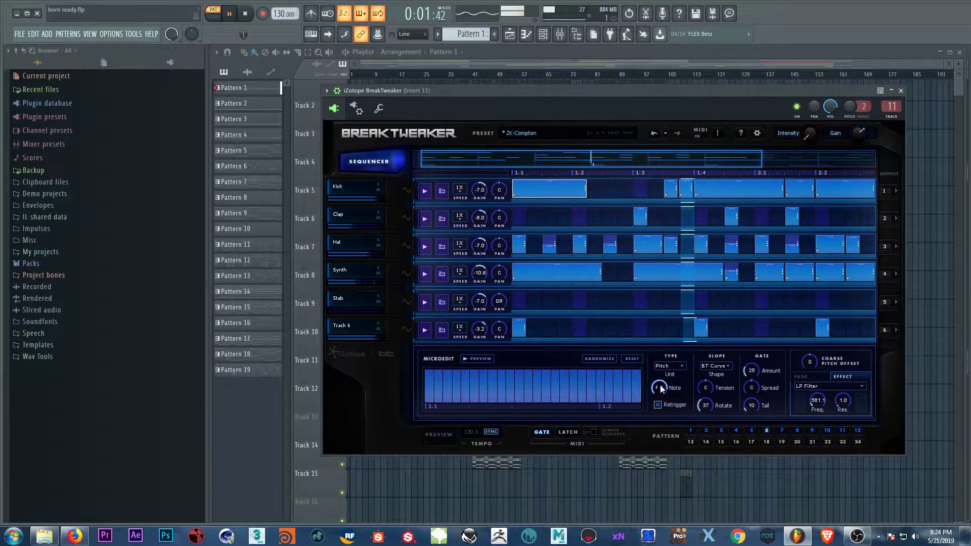
left_click_drag(660, 385, 658, 431)
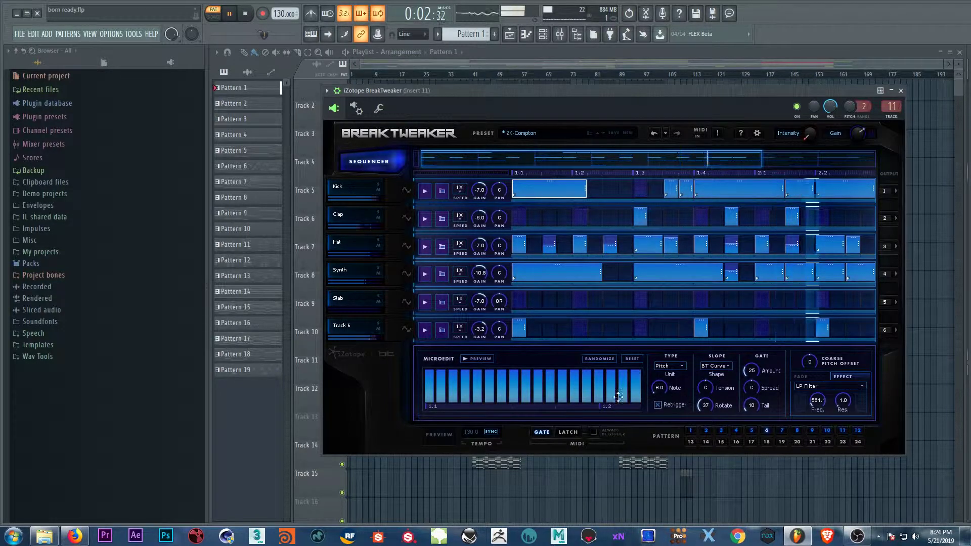
- Try Slope Tension skewed to both sides, including 22L and 32L, test the Rotate control, and reset Tension to centre
left_click_drag(708, 389, 709, 376)
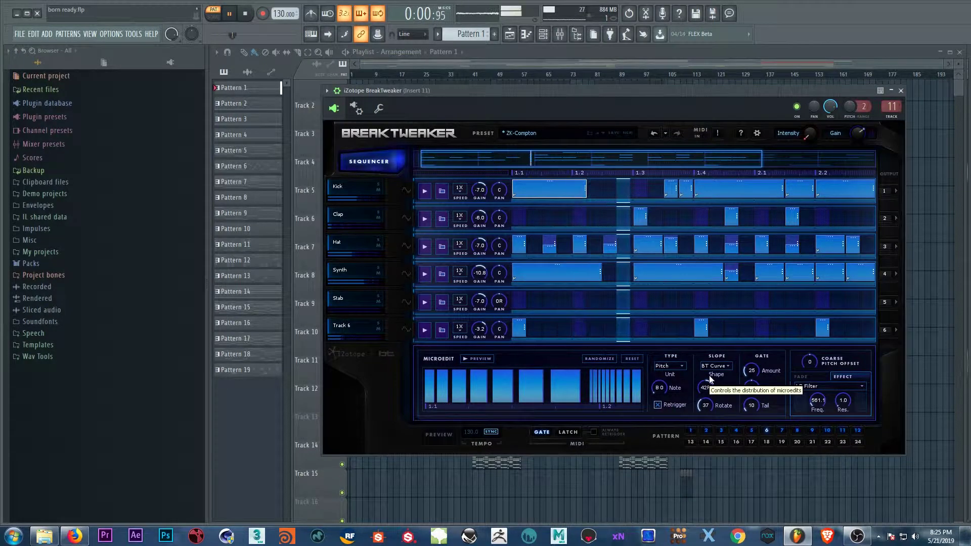
left_click_drag(710, 376, 714, 395)
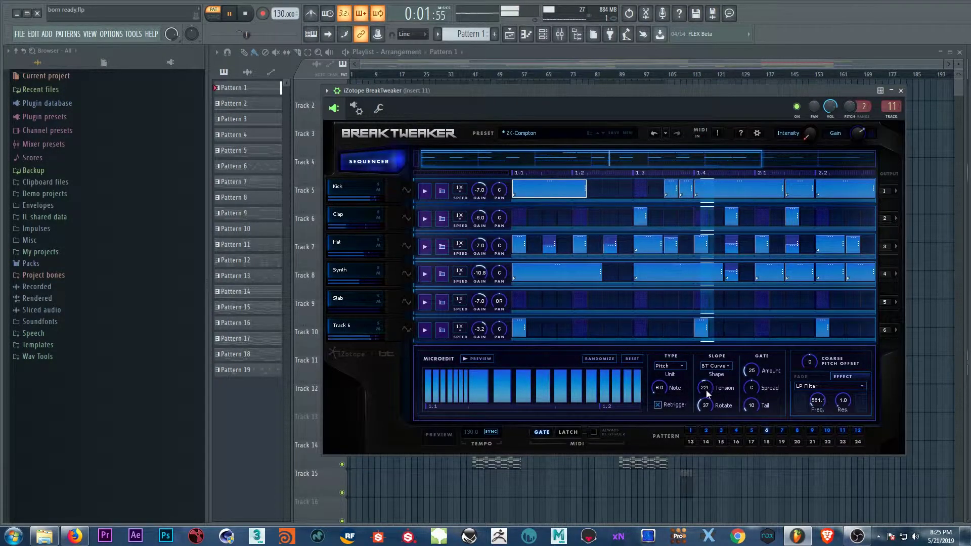
double_click(706, 390)
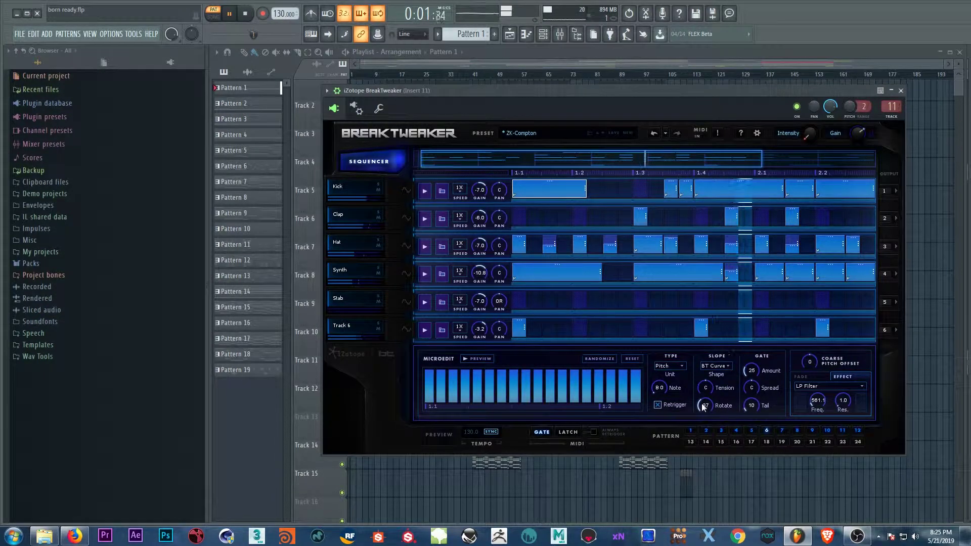
left_click_drag(707, 387, 707, 396)
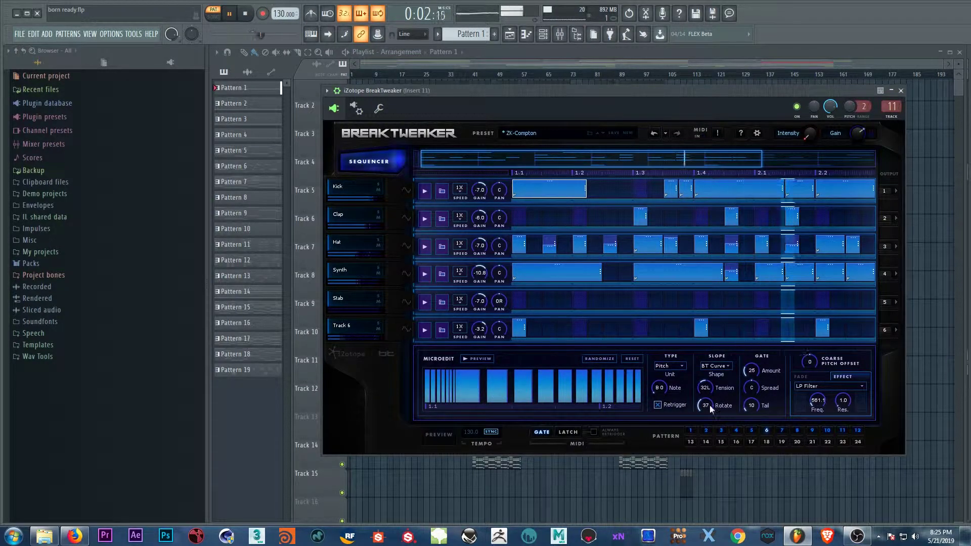
mouse_move(706, 404)
left_mouse_down()
mouse_move(713, 371)
mouse_move(709, 404)
left_mouse_up()
double_click(706, 389)
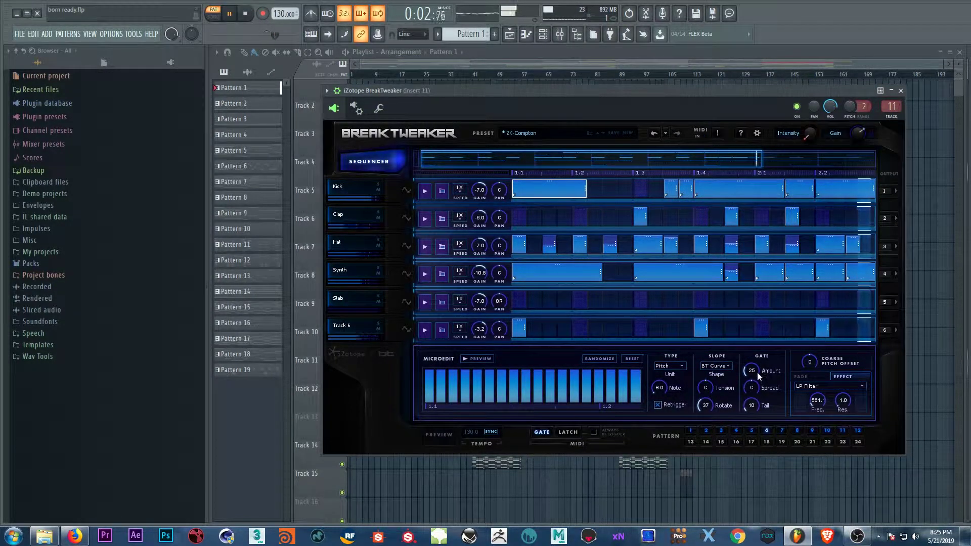
- Try Gate values of Amount 74, Spread 74R and Tail 75, and return them to Amount 37, Spread centre and Tail 10
left_click_drag(755, 371, 761, 344)
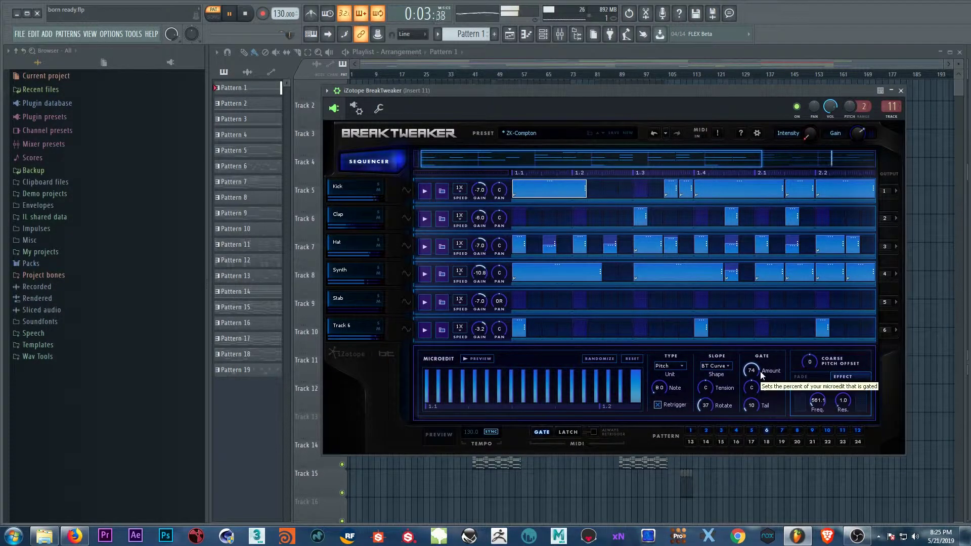
left_click_drag(754, 388, 755, 369)
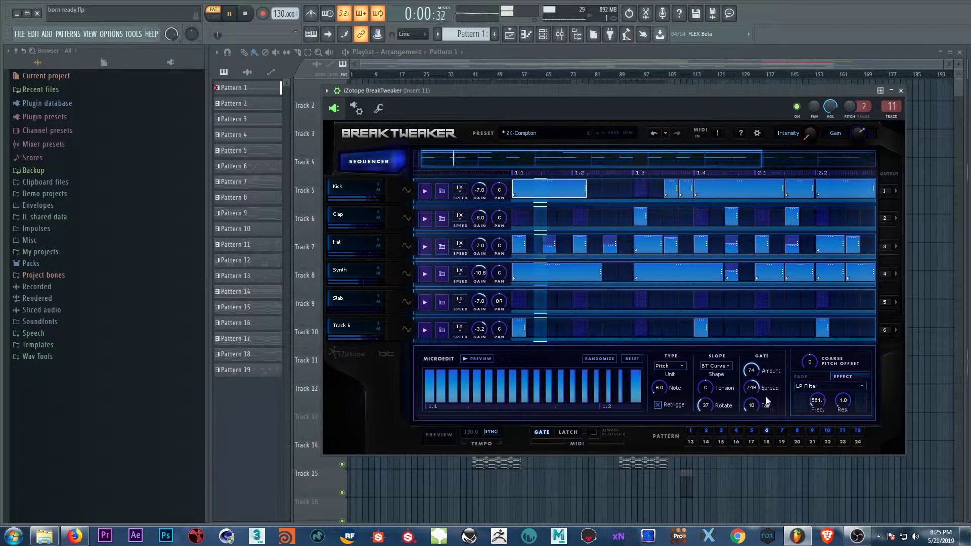
left_click_drag(756, 406, 756, 377)
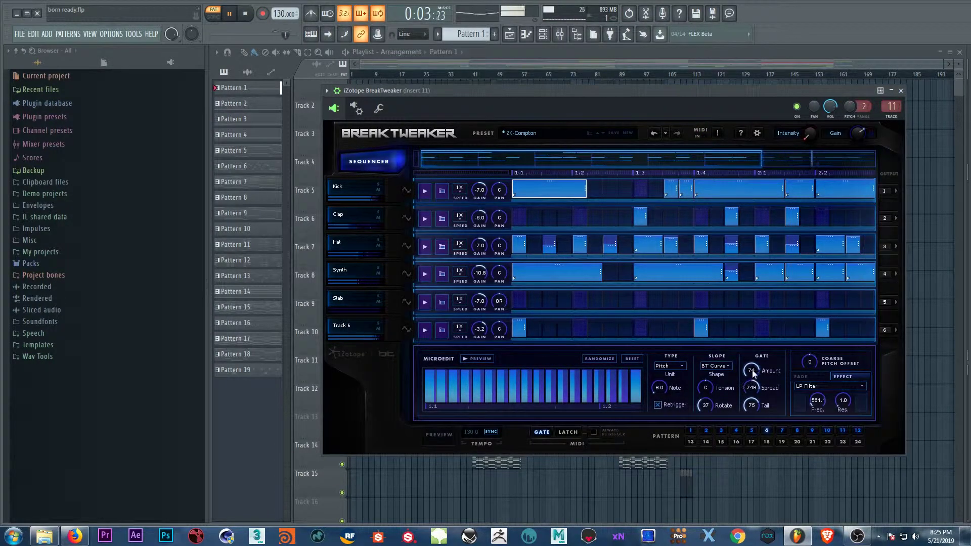
left_click_drag(753, 371, 755, 389)
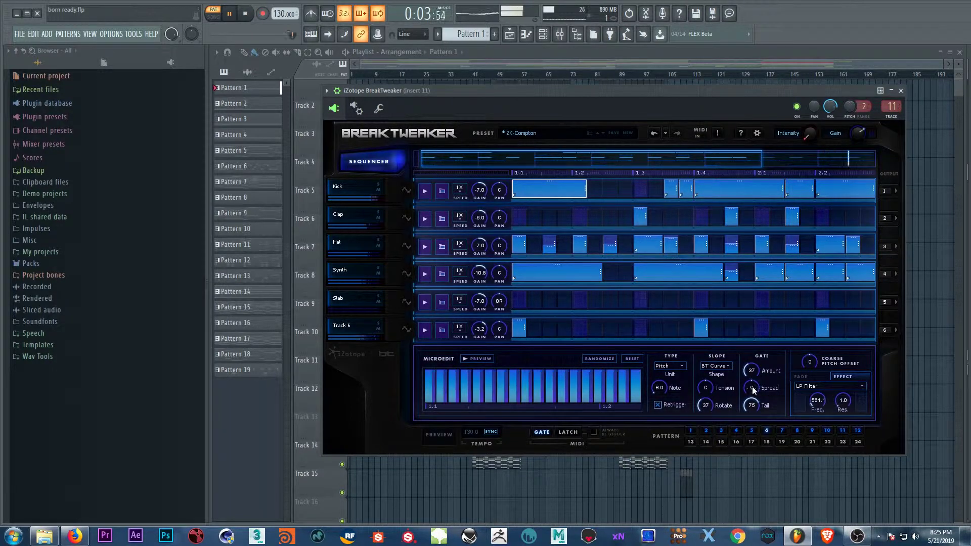
double_click(757, 409)
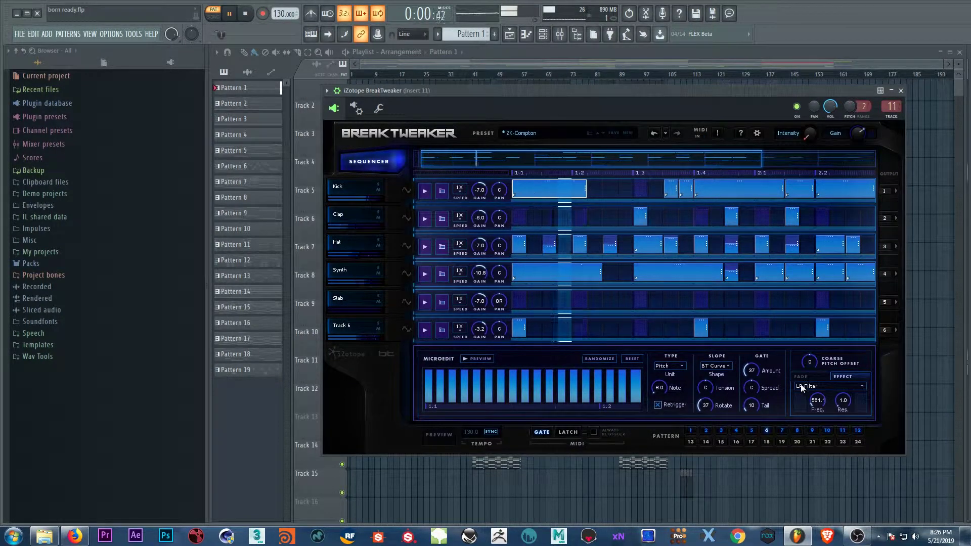
- Apply a Fade In to the Kick step, lower the Gate Amount to 21, and try fade Percent values of 23 and 52
left_click(814, 377)
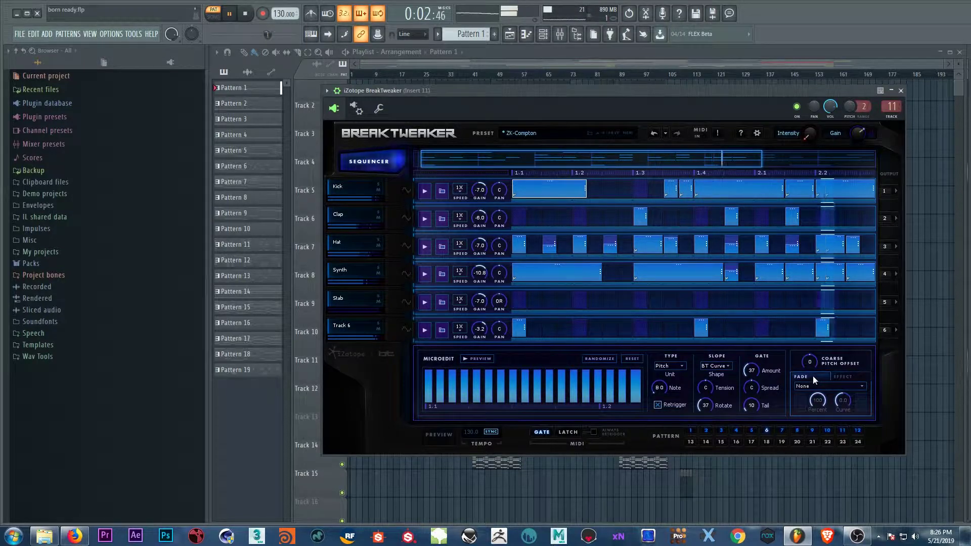
left_click(826, 387)
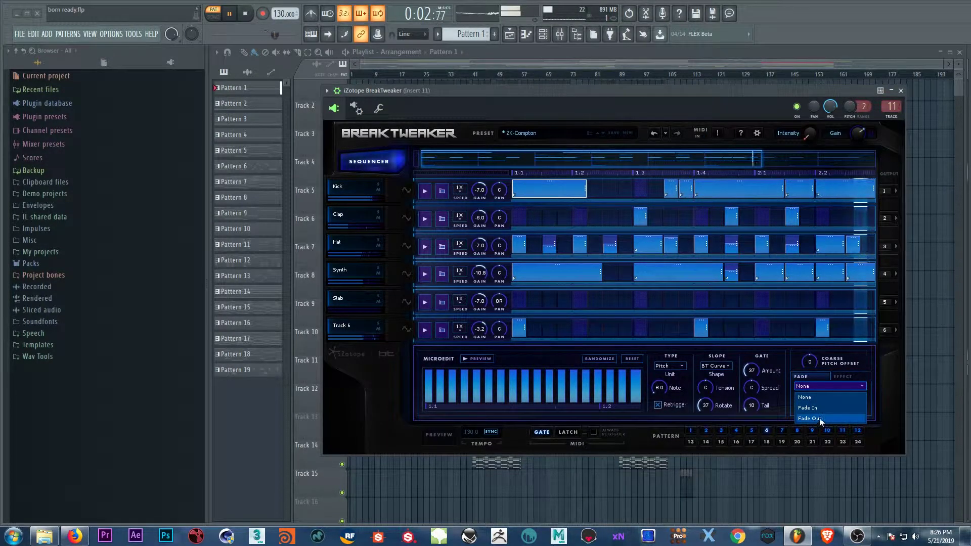
left_click(825, 410)
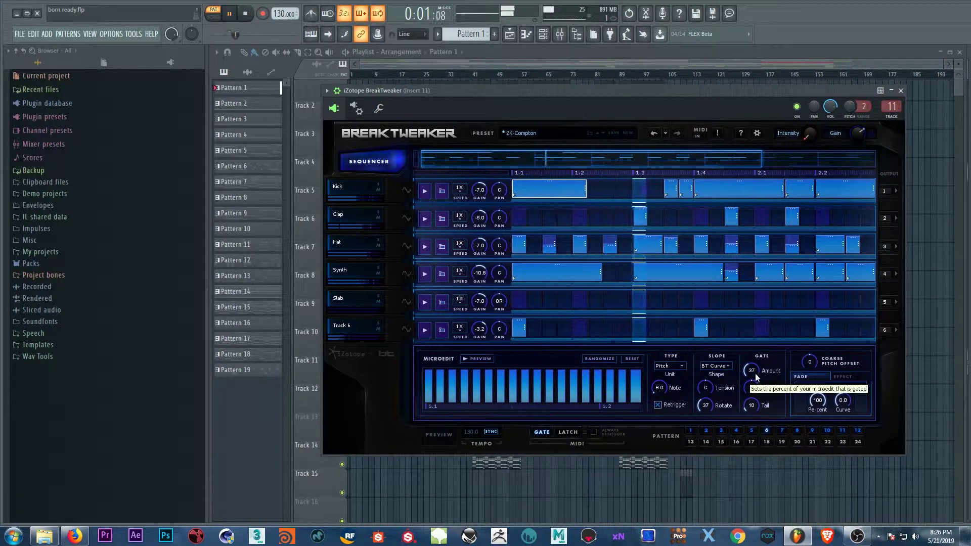
left_click_drag(755, 374, 758, 390)
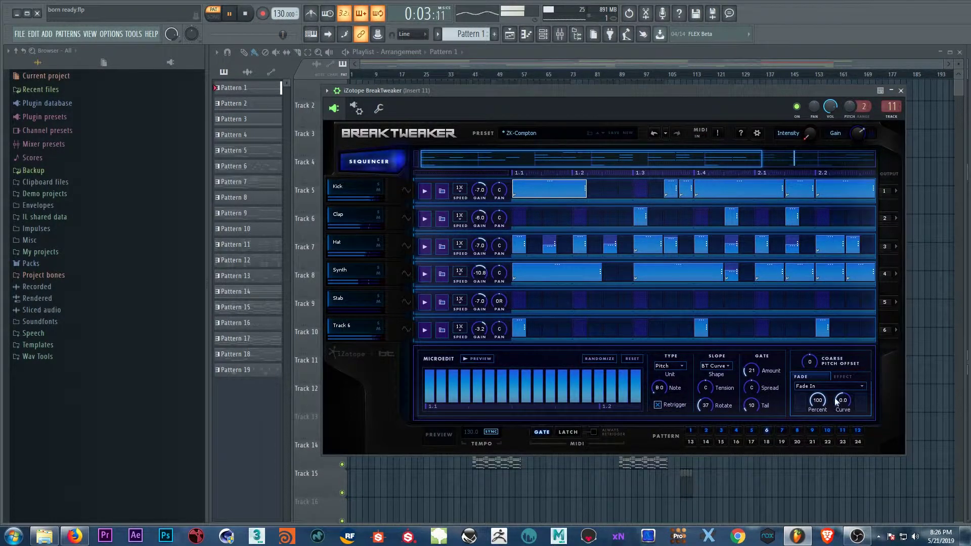
left_click_drag(820, 401, 820, 439)
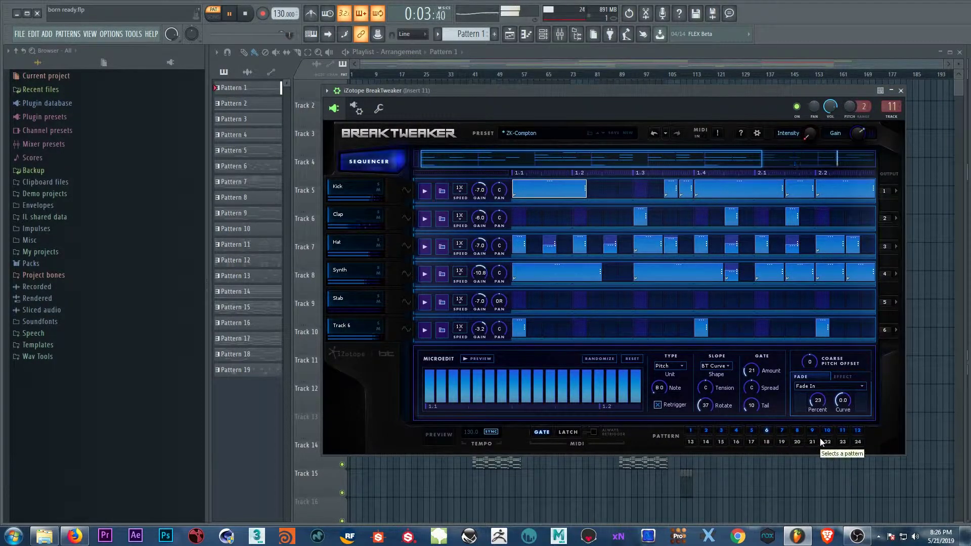
left_click_drag(818, 400, 818, 384)
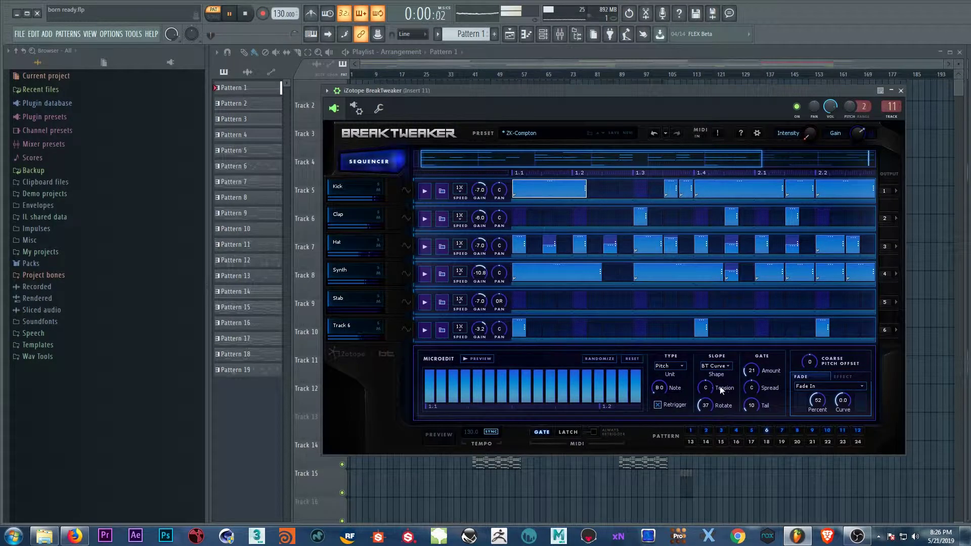
- Try a Slope Tension of 32R, reset the fade Percent to 100, set the fade to None and return Tension to centre
left_click_drag(711, 384, 719, 383)
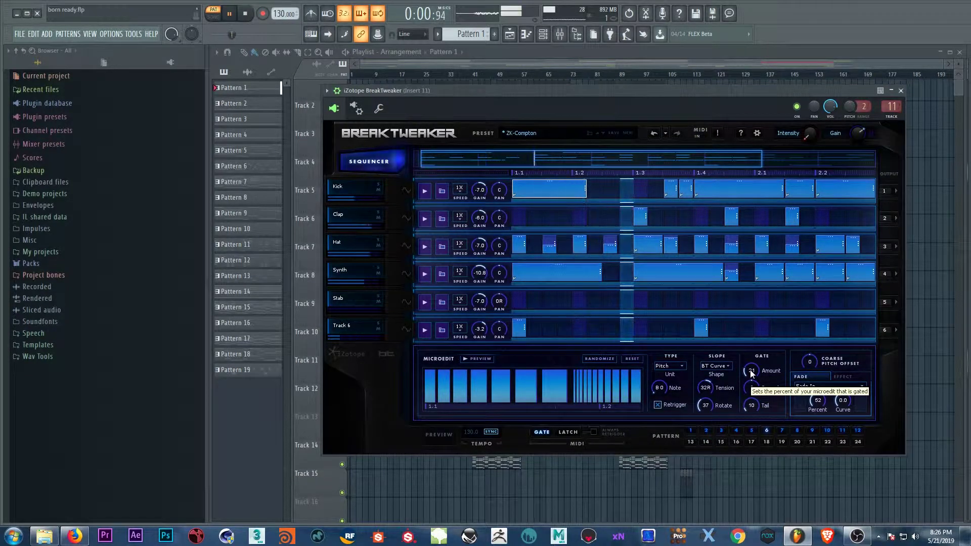
double_click(820, 404)
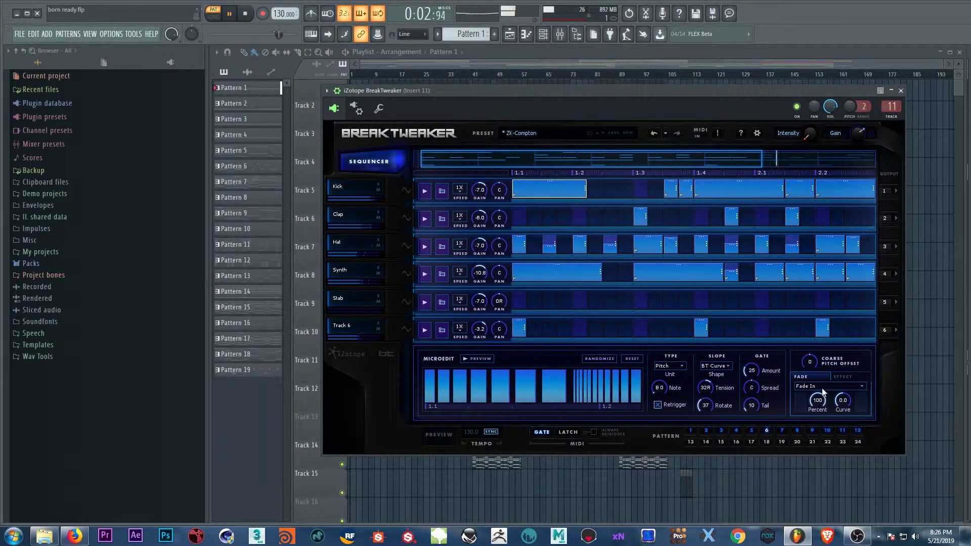
left_click(821, 386)
left_click(826, 395)
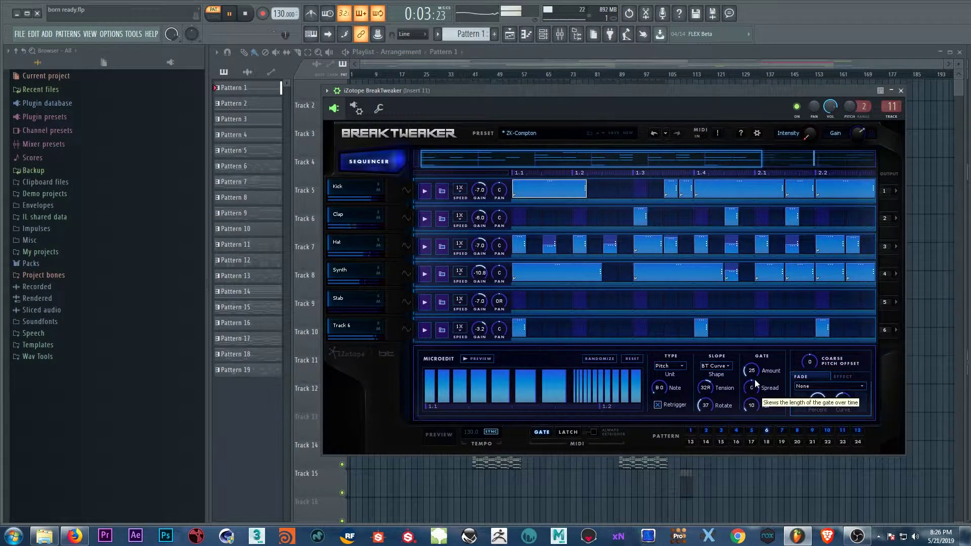
double_click(707, 388)
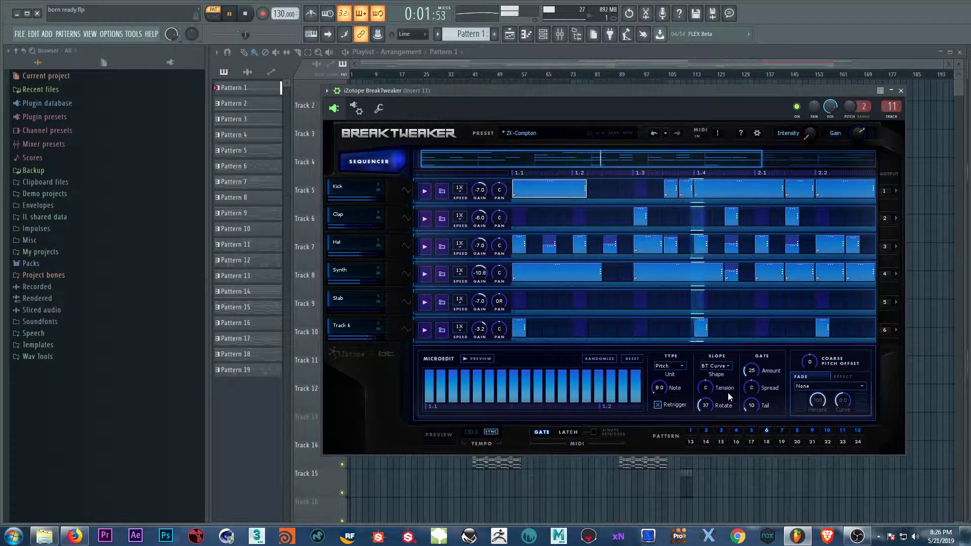
- Show the MicroEdit effect settings and try raising the LP Filter frequency to 17.5k
left_click(843, 378)
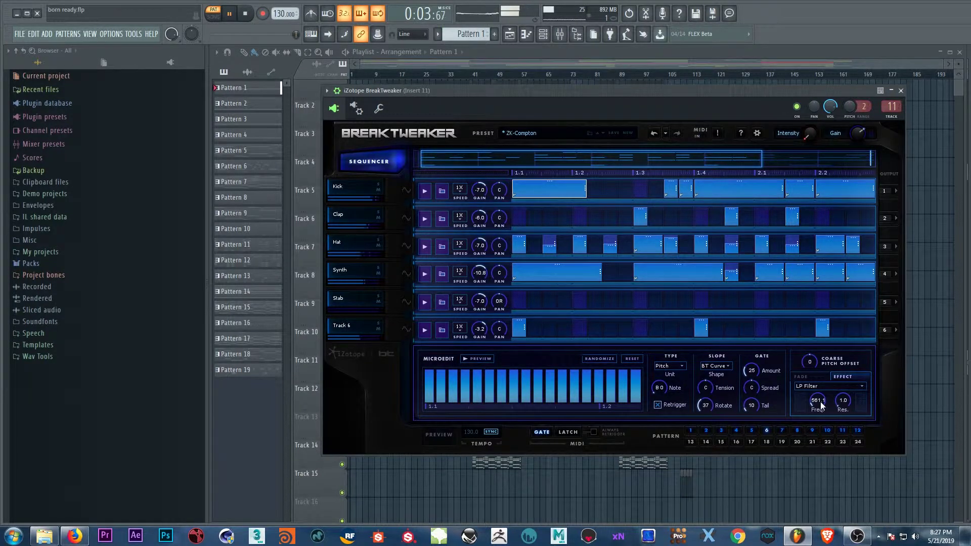
left_click_drag(821, 402, 824, 359)
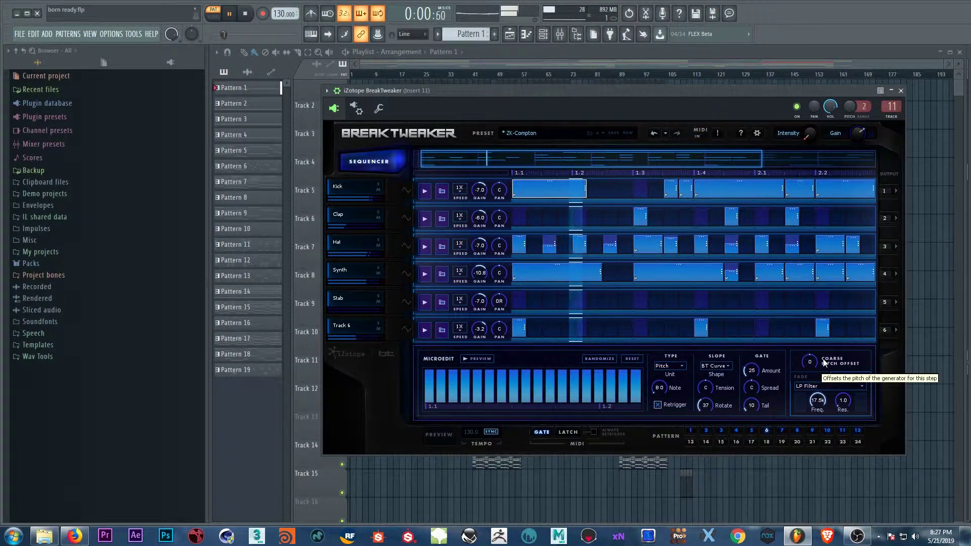
left_click_drag(823, 362, 832, 400)
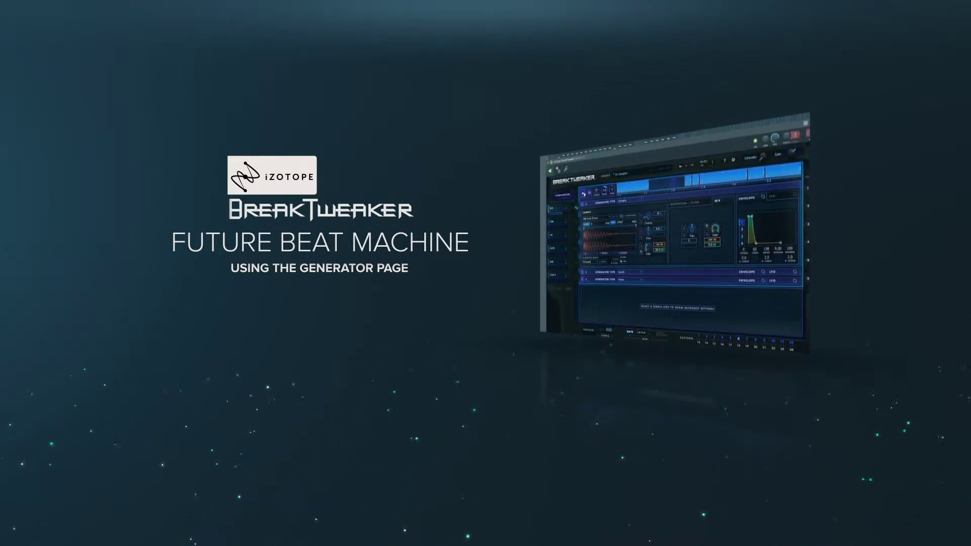
- Close the Kick track's generator page to return to the sequencer view of all tracks
key("space")
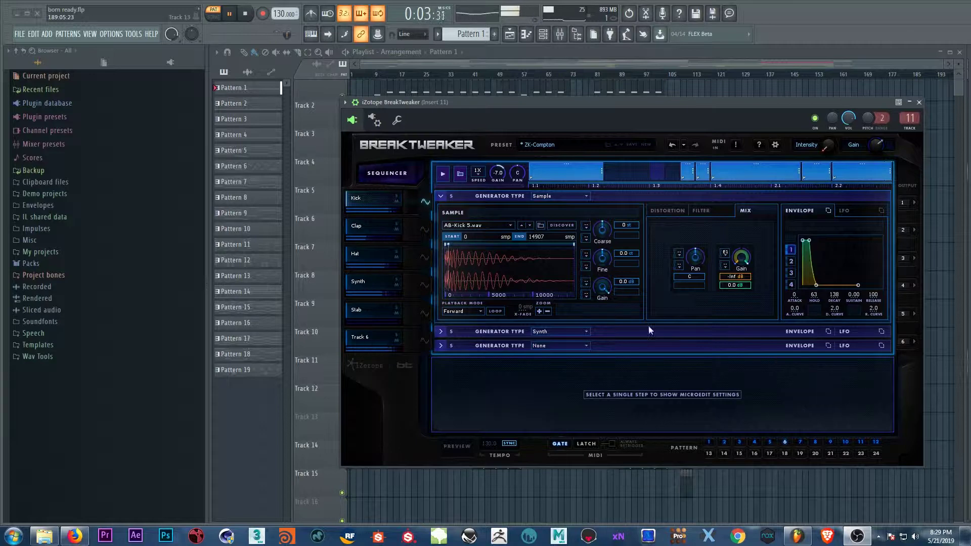
left_click(426, 200)
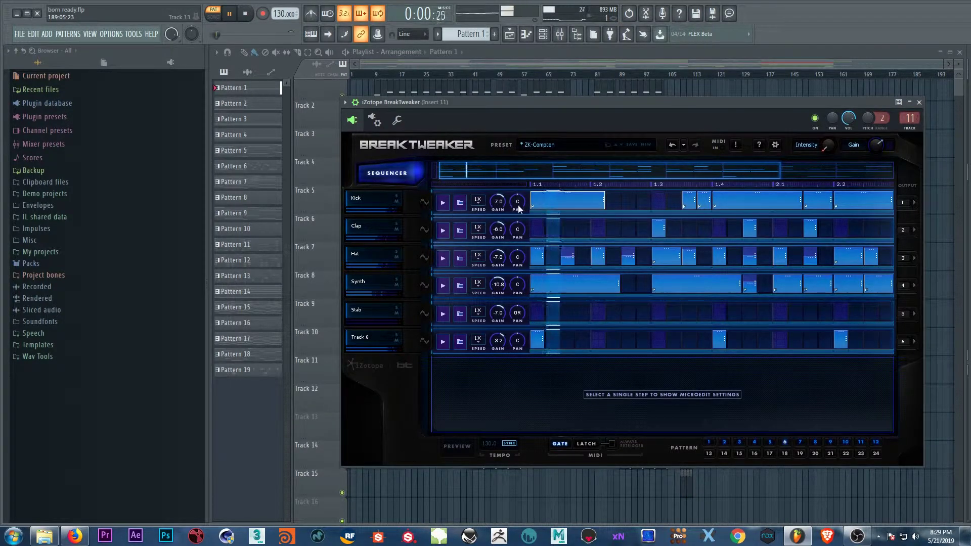
- Open the Kick track's generator page and examine its three generators and the available generator types, finishing with the Sample generator expanded
left_click(425, 202)
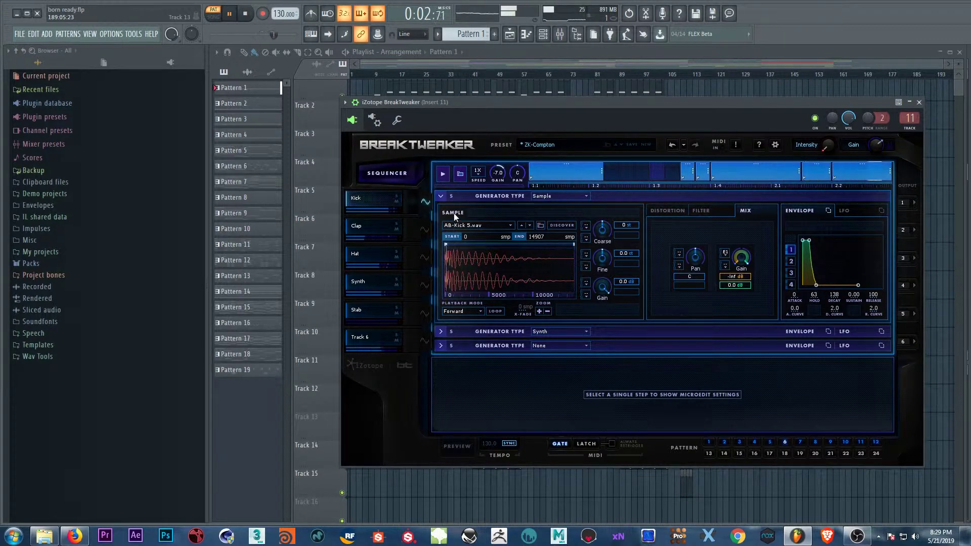
left_click(441, 332)
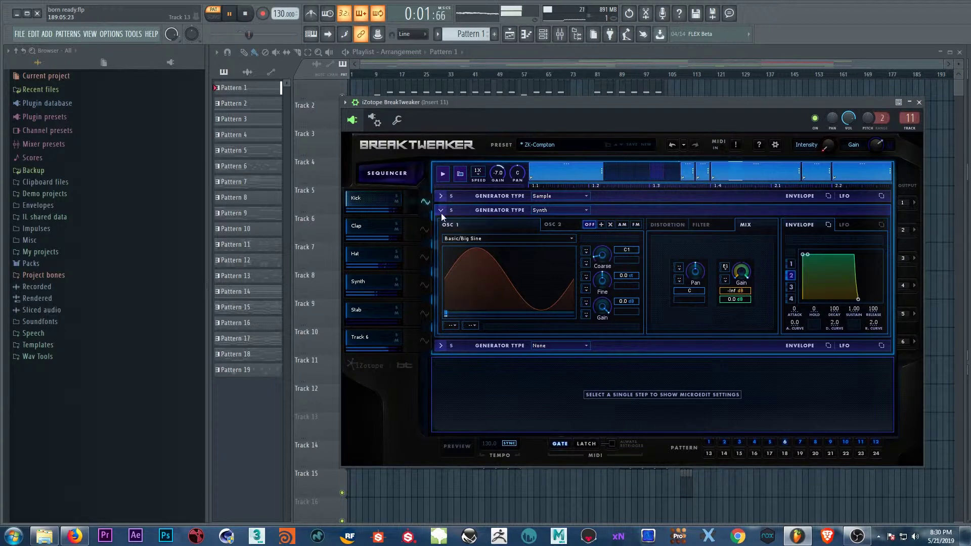
left_click(441, 346)
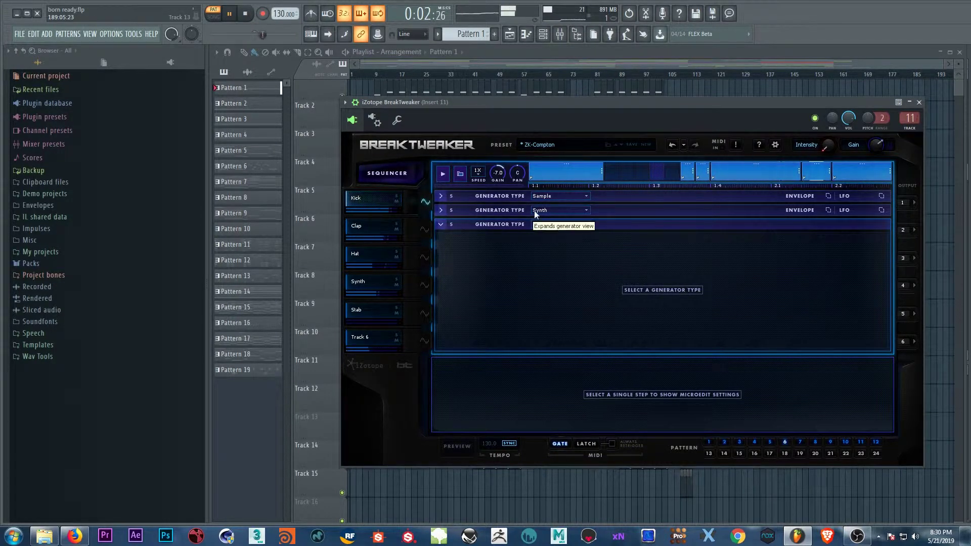
left_click(560, 196)
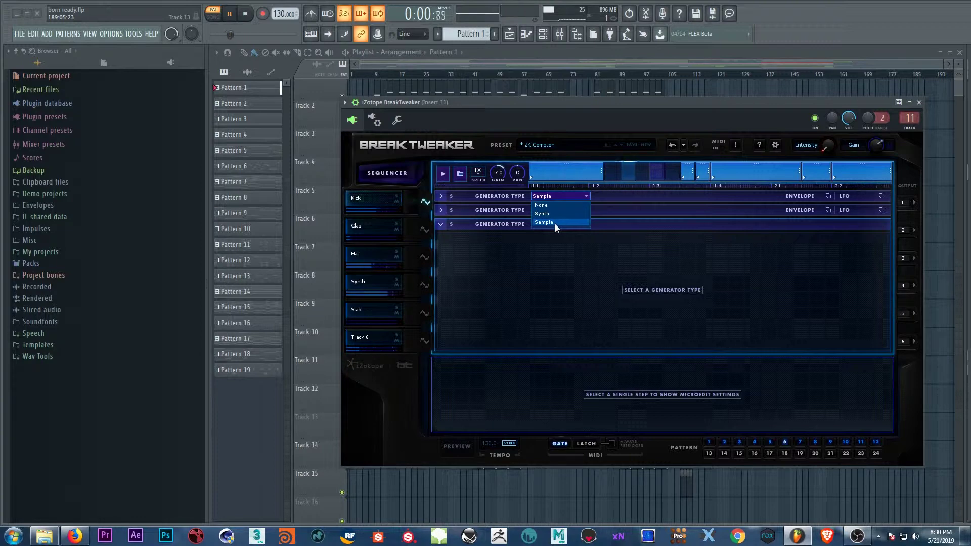
left_click(441, 198)
left_click(441, 198)
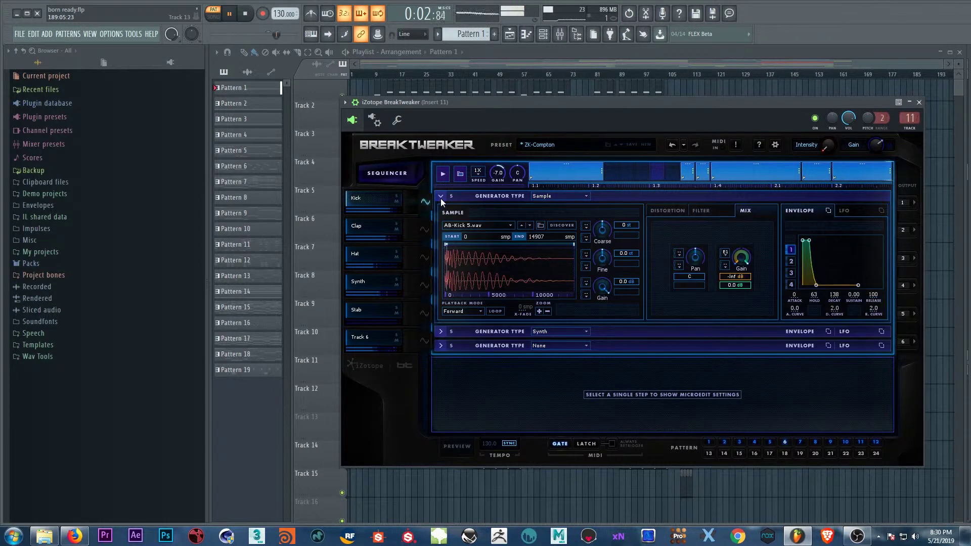
- Browse the sample folders and kick files available to the Sample generator, keep the loaded sample, and stop the song playback
left_click(511, 224)
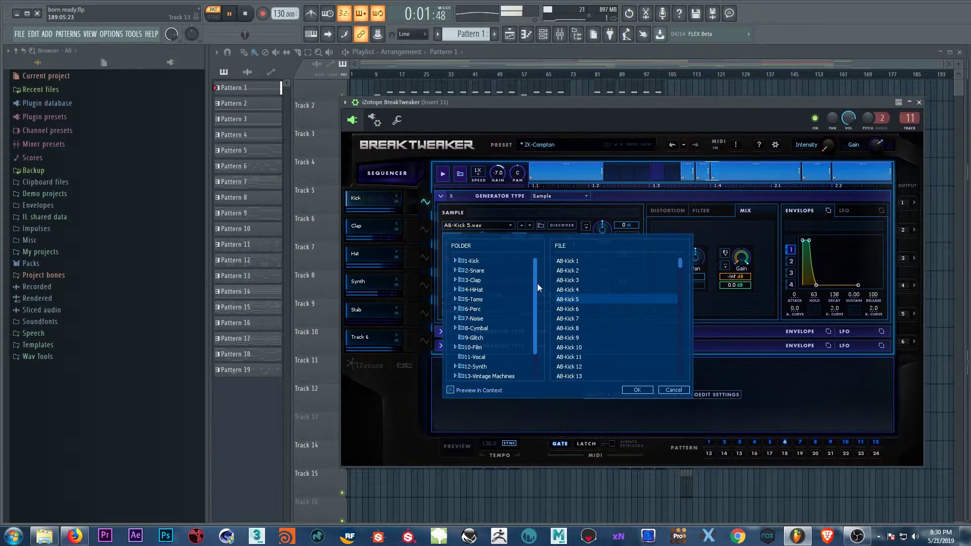
mouse_move(534, 281)
left_mouse_down()
mouse_move(539, 329)
mouse_move(535, 268)
left_mouse_up()
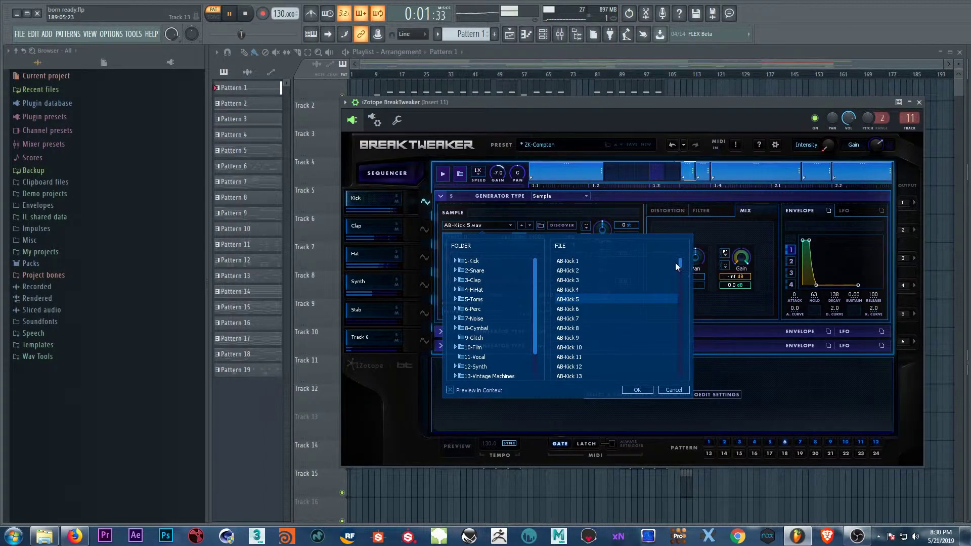
left_click_drag(682, 265, 685, 307)
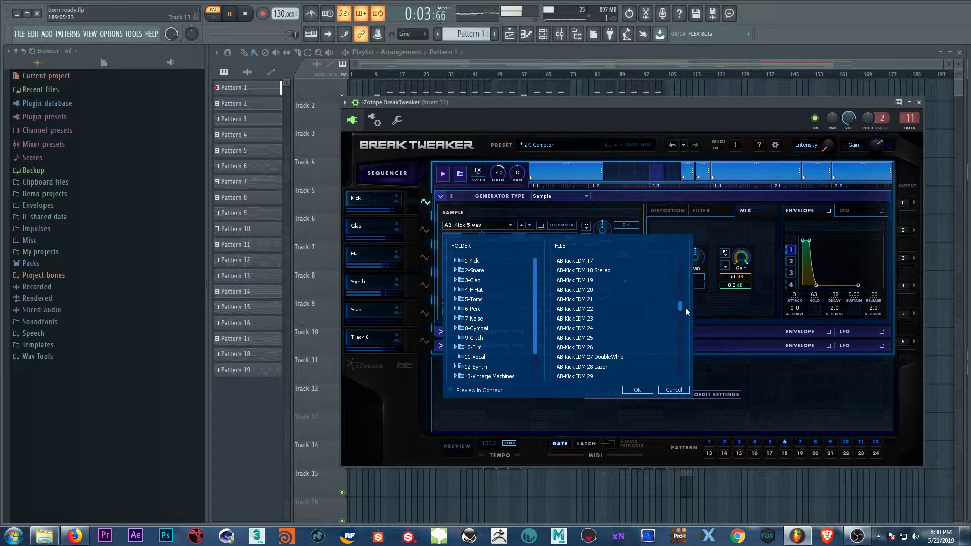
left_click(683, 389)
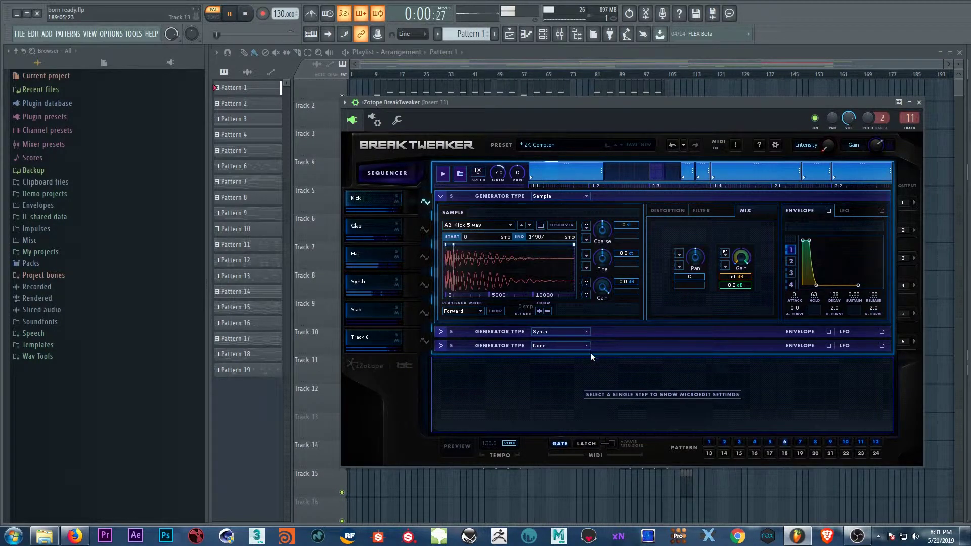
key("space")
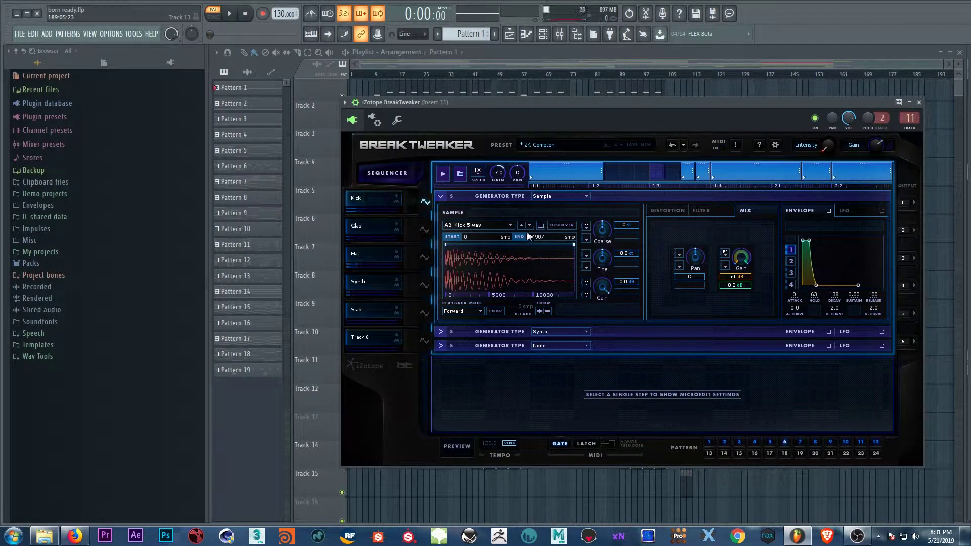
- Load AB-Kick 4 into the Kick's Sample generator and preview the track
left_click(513, 228)
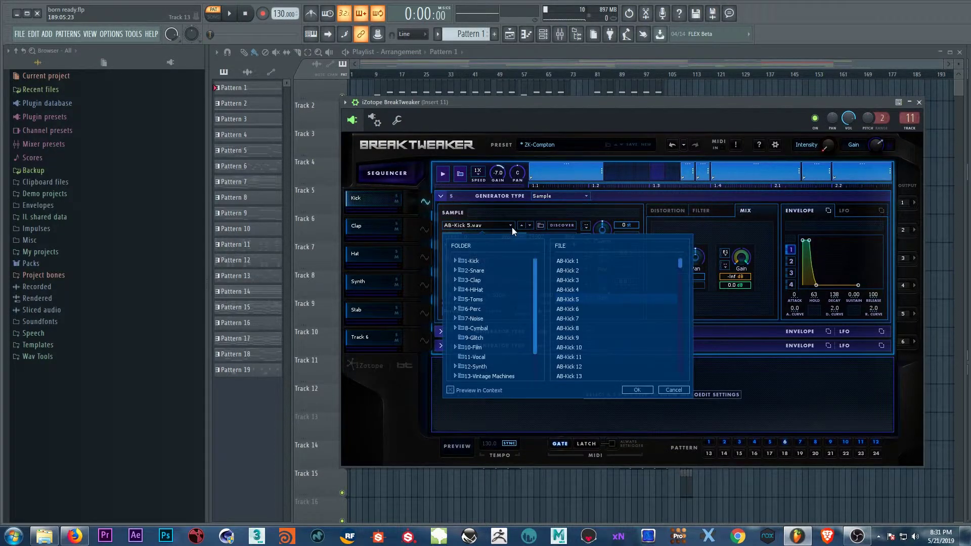
left_click(584, 290)
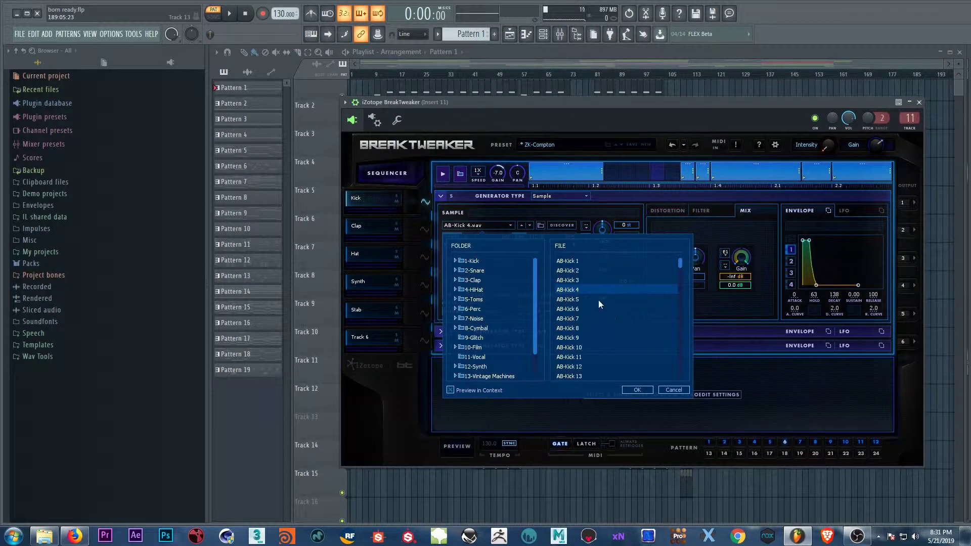
double_click(573, 286)
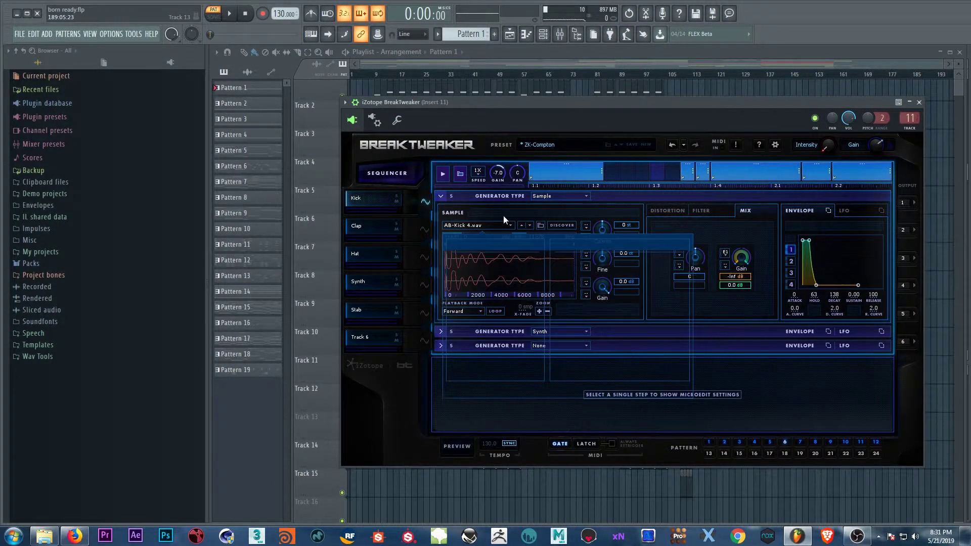
left_click(449, 178)
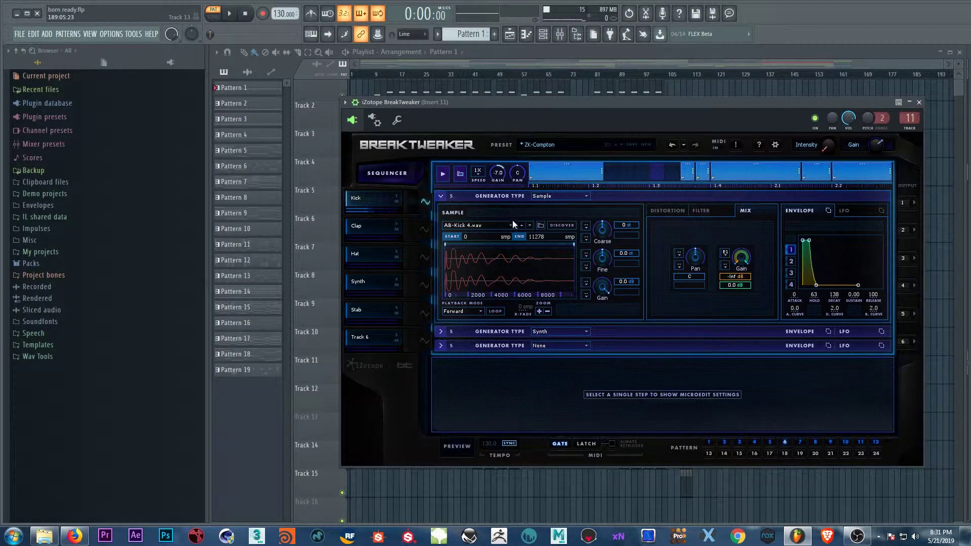
- Step forward through the samples from AB-Kick 5 to AB-Kick 10, previewing the Kick track with each one
left_click(531, 227)
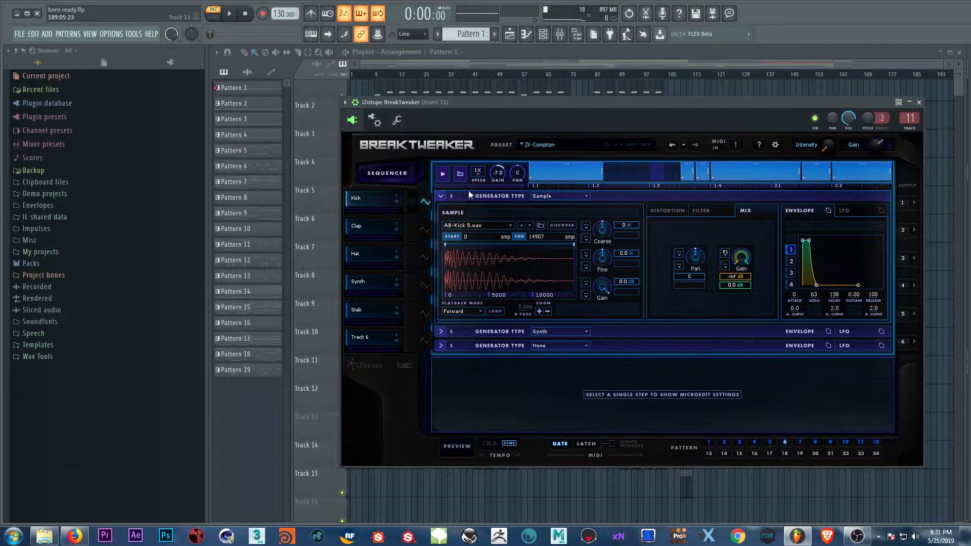
left_click(442, 178)
left_click(530, 227)
left_click(443, 178)
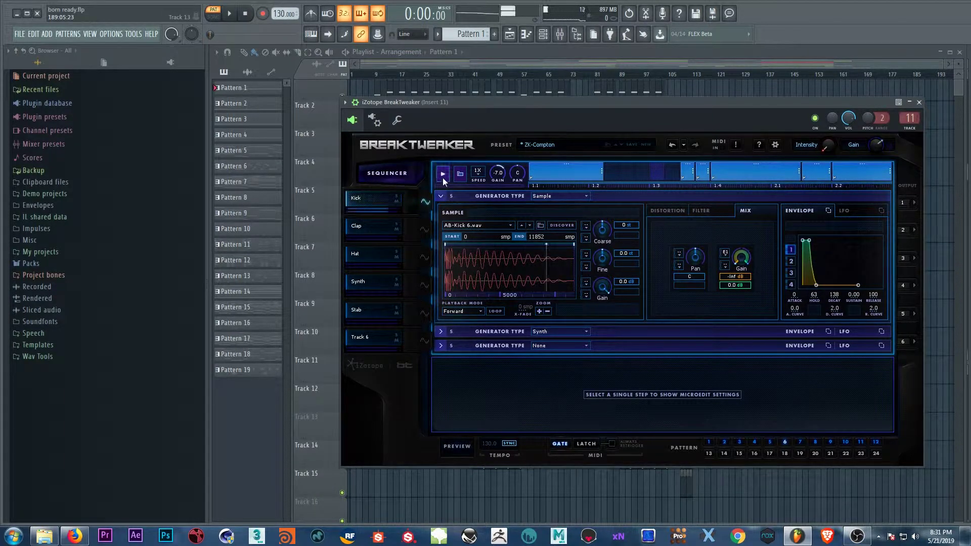
left_click(530, 227)
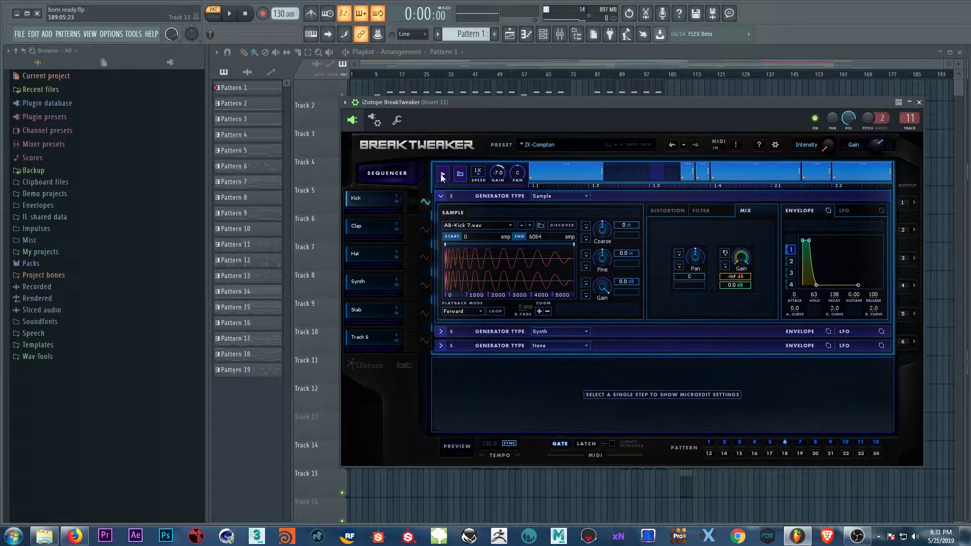
left_click(442, 177)
left_click(530, 226)
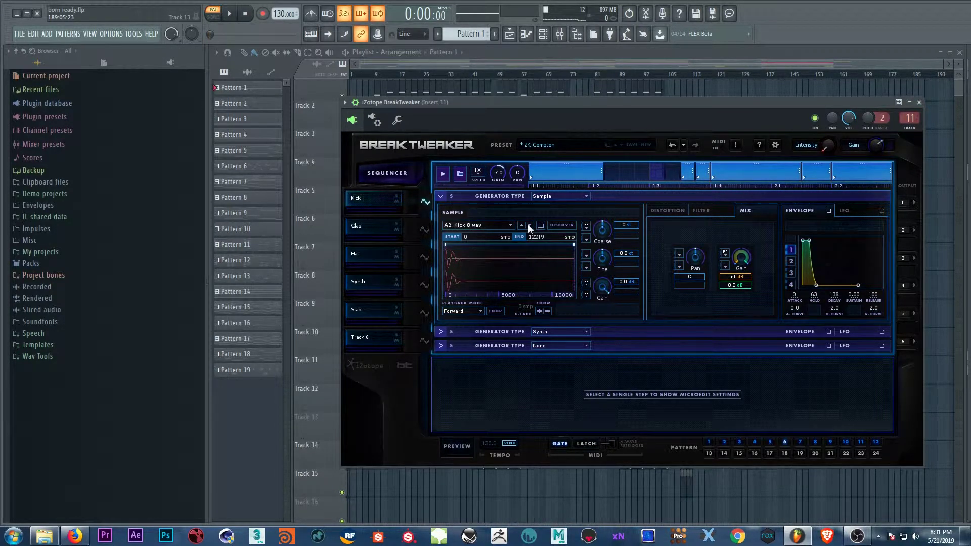
left_click(443, 175)
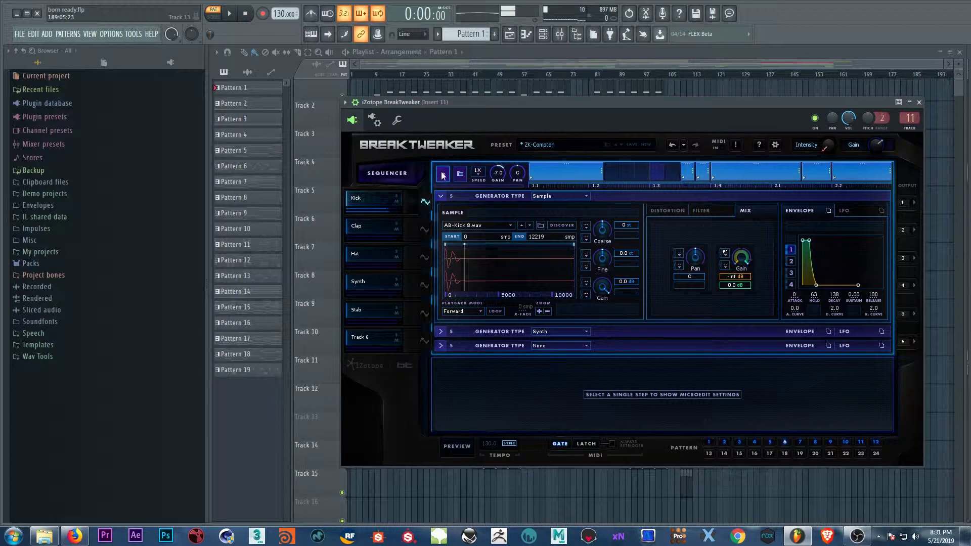
left_click(443, 175)
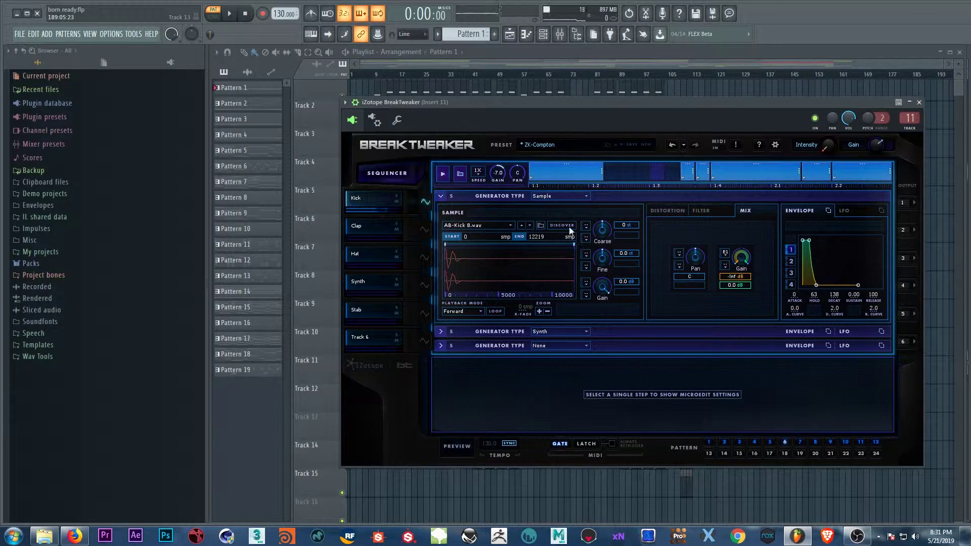
left_click(530, 225)
left_click(449, 176)
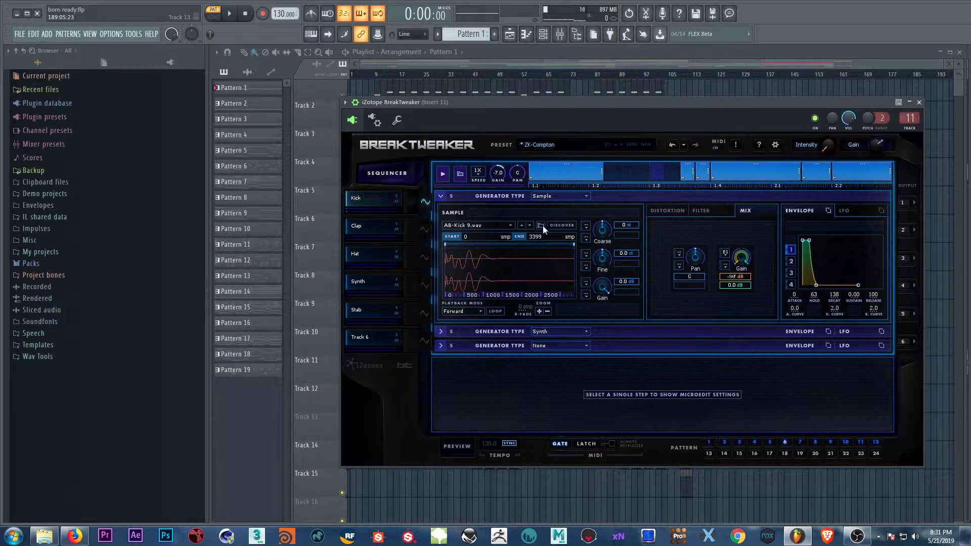
left_click(531, 225)
left_click(443, 175)
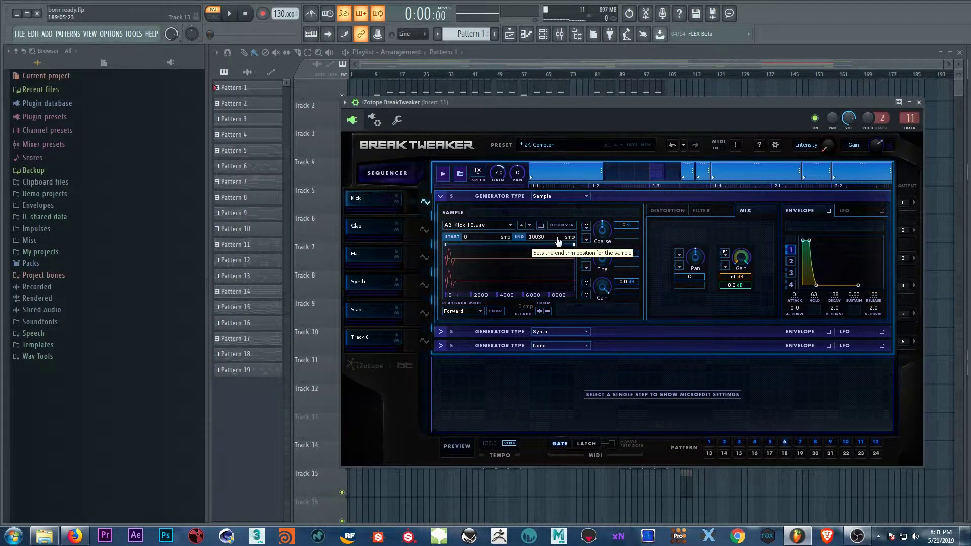
- Step back through the samples to AB-Kick 5 and preview the Kick track
left_click(523, 225)
left_click(523, 225)
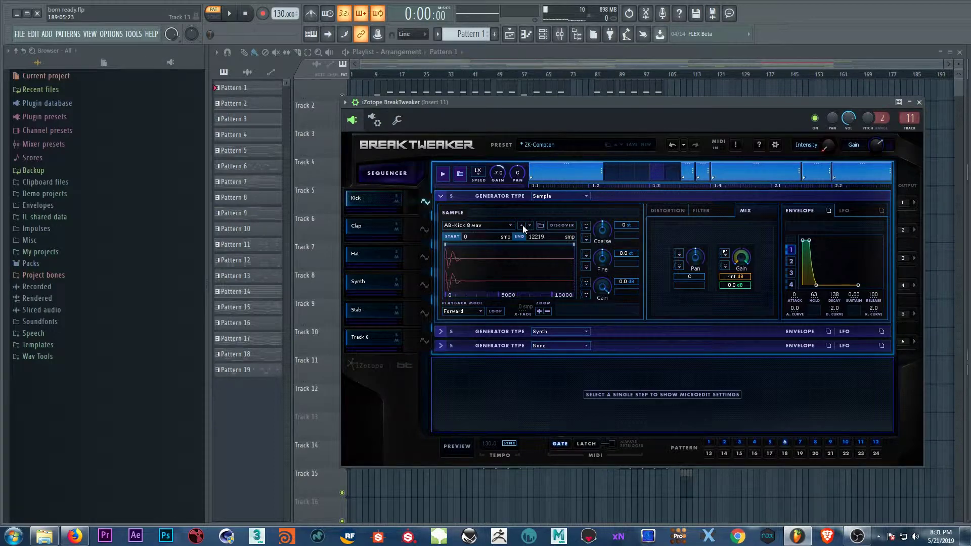
left_click(523, 226)
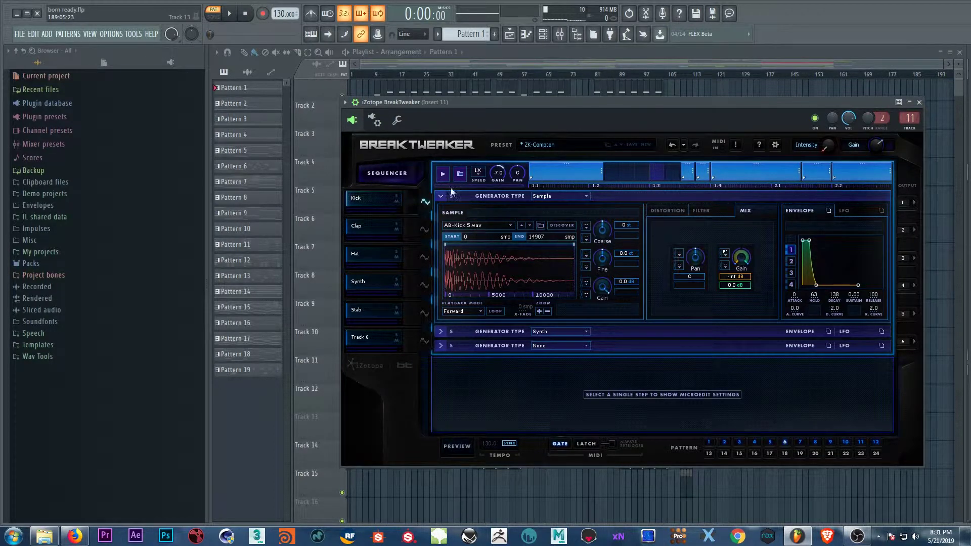
left_click(443, 174)
- Try moving the sample's start and end trim points, restore its full length, and look at the playback mode options, keeping Forward
mouse_move(508, 238)
left_mouse_down()
mouse_move(619, 251)
mouse_move(437, 246)
left_mouse_up()
mouse_move(447, 247)
left_mouse_down()
mouse_move(516, 263)
mouse_move(466, 259)
left_mouse_up()
mouse_move(574, 247)
left_mouse_down()
mouse_move(500, 263)
mouse_move(620, 271)
left_mouse_up()
left_click(480, 310)
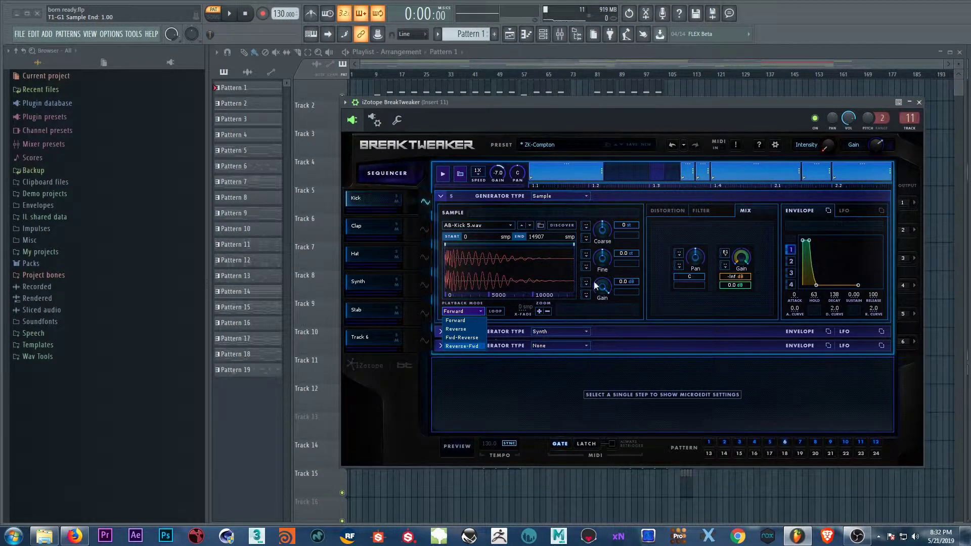
left_click(627, 301)
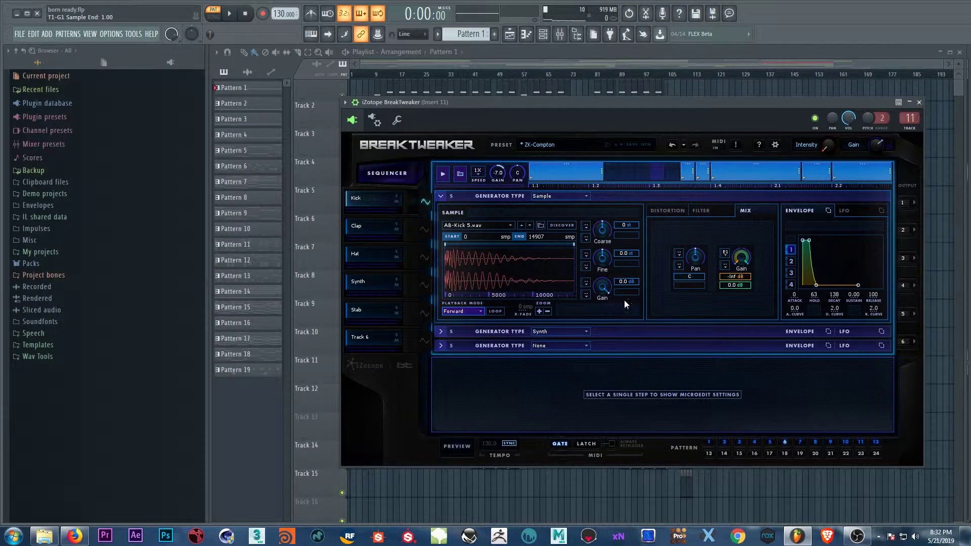
- Zoom into the sample waveform and back out, and try the start and end trim markers while keeping the full sample range
left_click(541, 308)
left_click(541, 309)
left_click(542, 308)
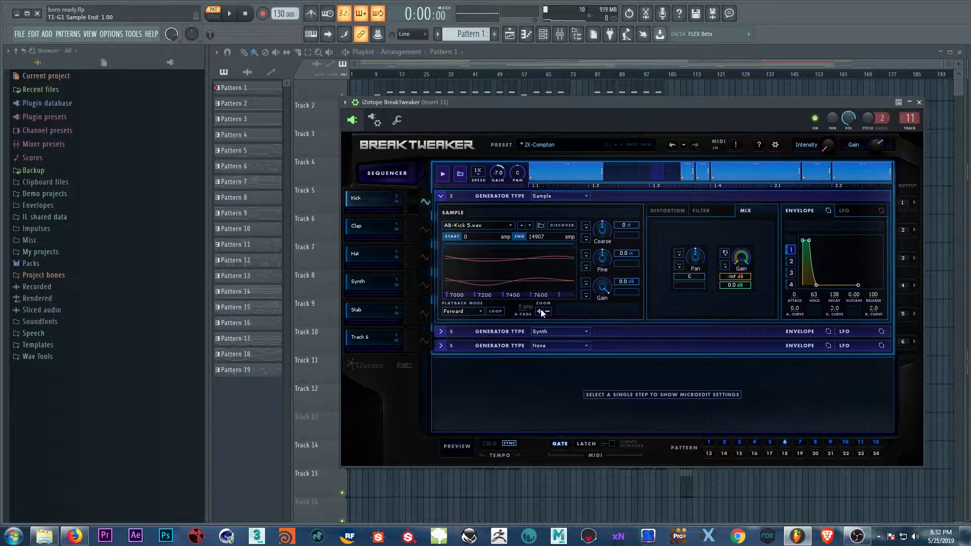
left_click(548, 312)
left_click(548, 311)
left_click(548, 312)
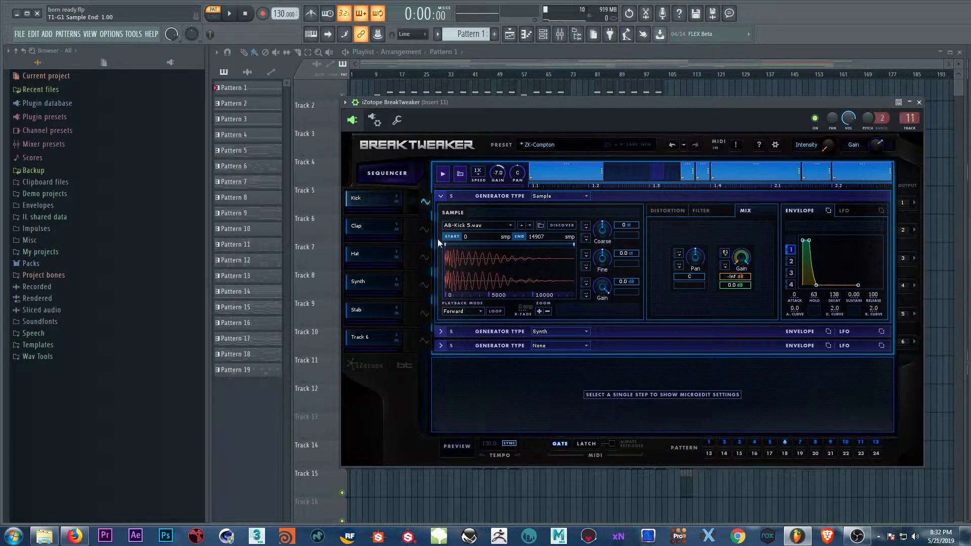
mouse_move(446, 245)
left_mouse_down()
mouse_move(479, 256)
mouse_move(428, 257)
left_mouse_up()
mouse_move(575, 246)
left_mouse_down()
mouse_move(480, 252)
mouse_move(621, 260)
left_mouse_up()
- Assign LFO 1 to the sample's Coarse pitch, set its range from -8 st to +5 st, and preview the track
left_click(586, 226)
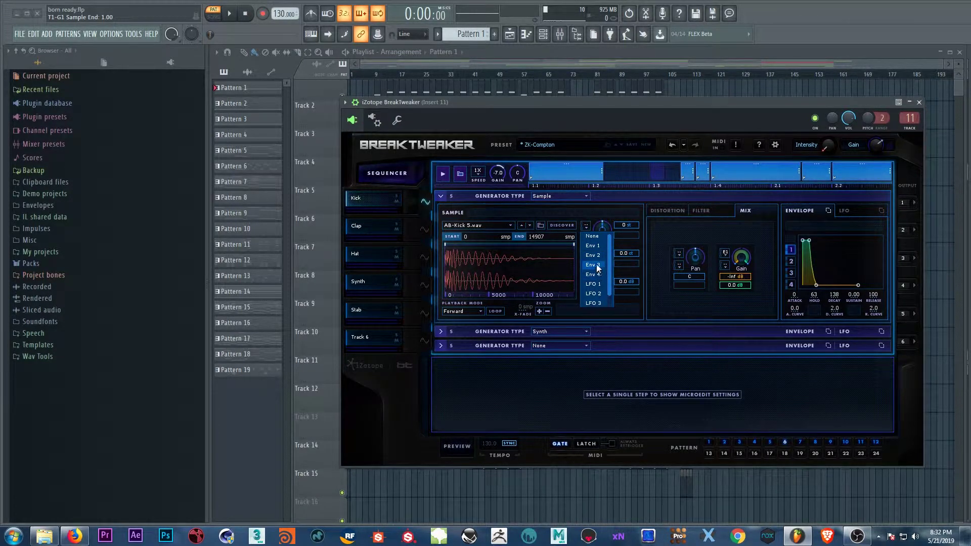
left_click(602, 282)
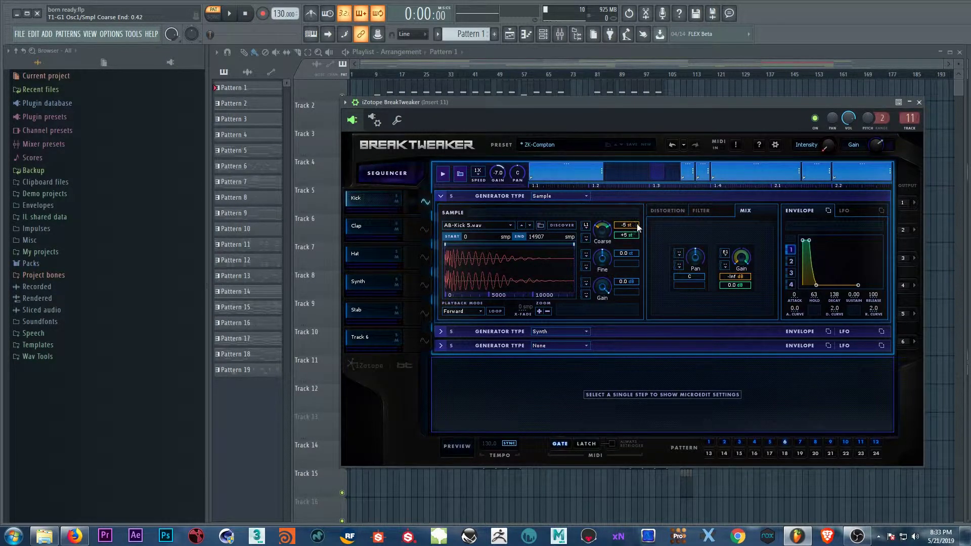
left_click_drag(596, 228, 596, 243)
left_click(444, 175)
left_click_drag(596, 216, 595, 229)
- Set the Coarse pitch modulation back to None and assign Env 1 as the modulator of the sample's Gain
left_click(586, 226)
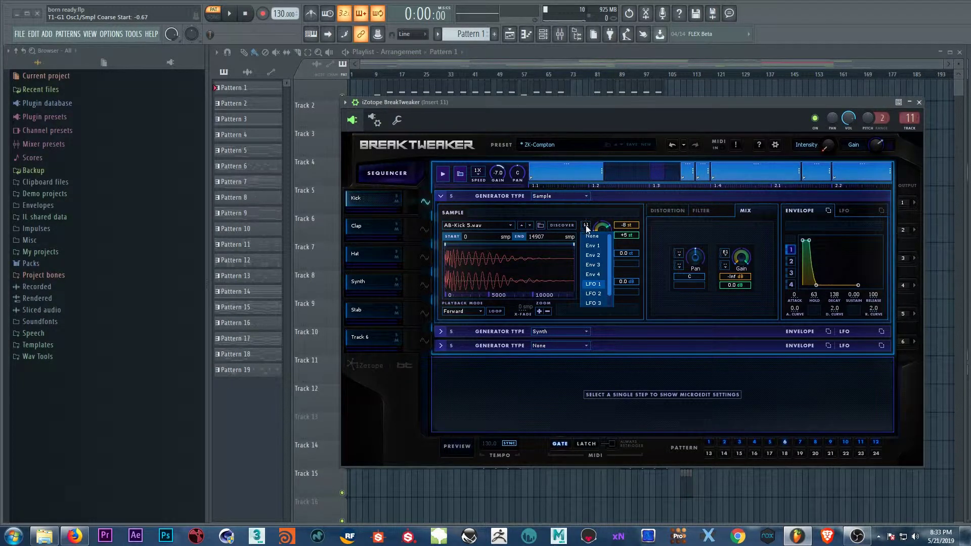
left_click(590, 237)
left_click(586, 283)
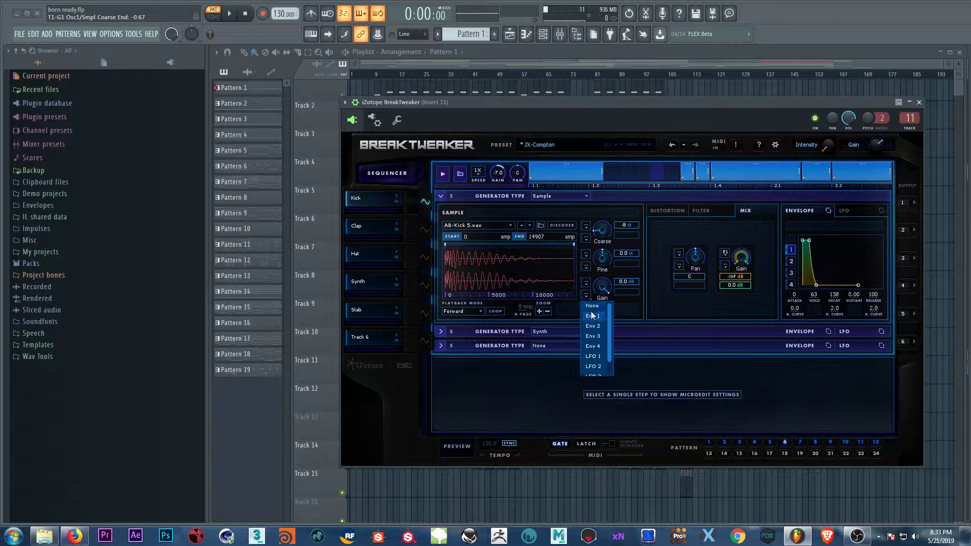
left_click(590, 313)
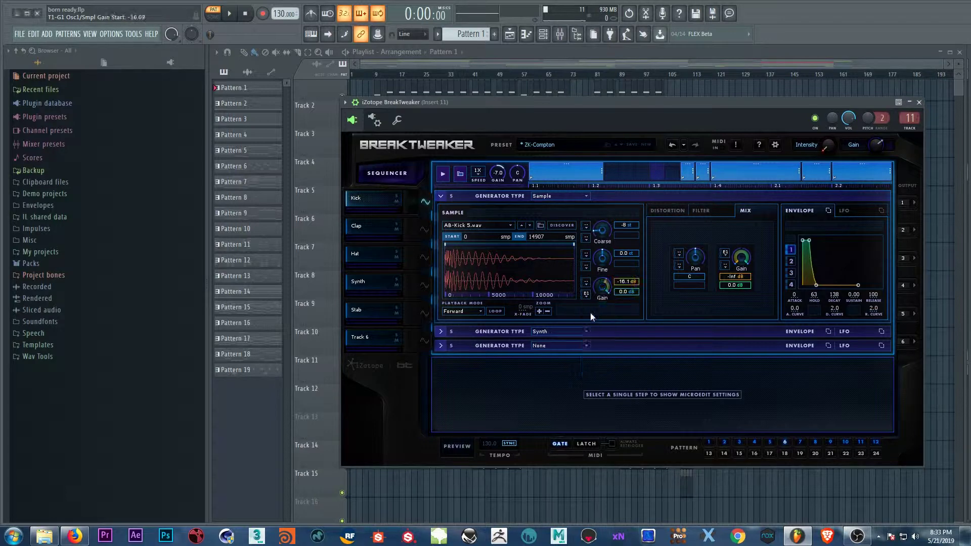
- Set the sample Gain's modulation range from -Inf dB to -12.1 dB, previewing the track between adjustments
left_click(448, 173)
left_click_drag(612, 298, 598, 259)
left_click(443, 174)
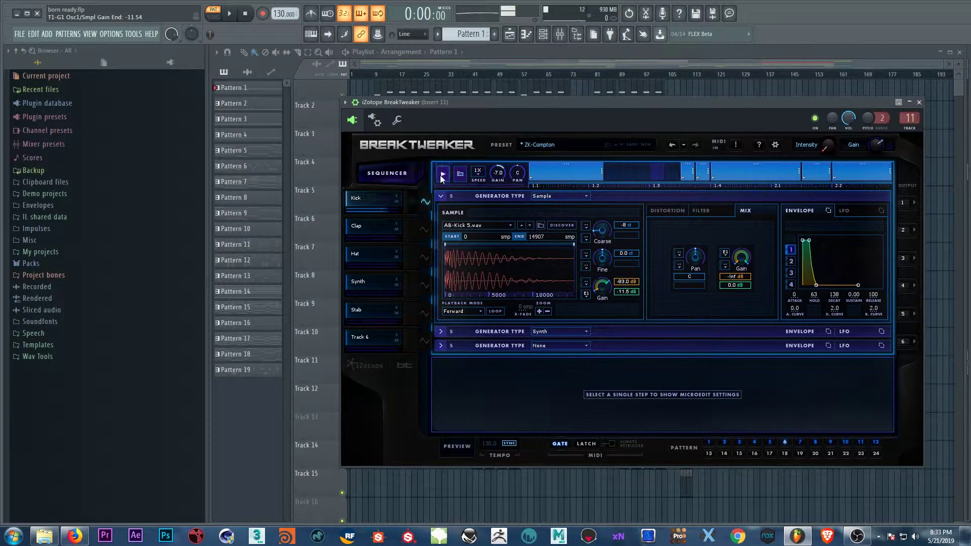
mouse_move(594, 288)
left_mouse_down()
mouse_move(599, 302)
mouse_move(610, 295)
left_mouse_up()
left_click(446, 174)
- Reshape Envelope 1 by its graph points to a hold of 55, a decay of 733 and a release of 3
left_click_drag(803, 241, 820, 297)
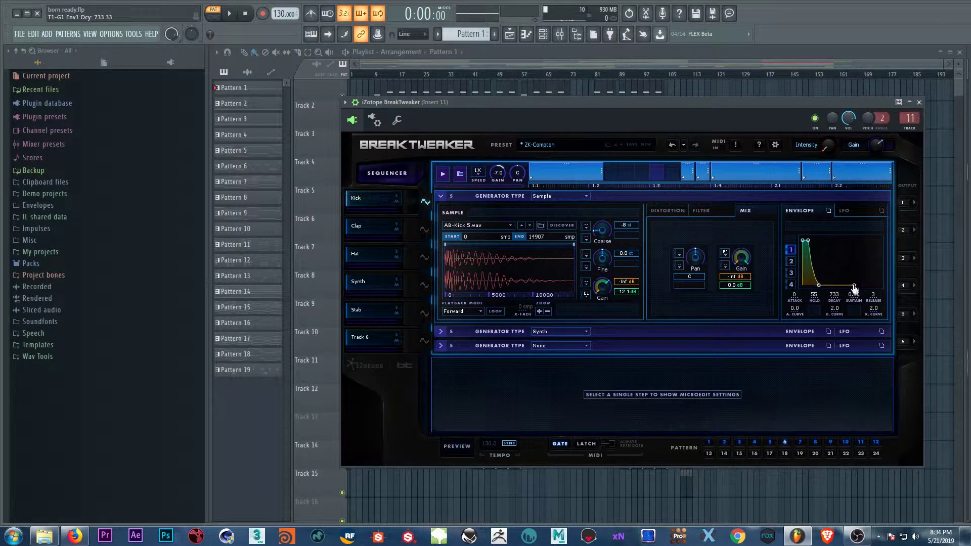
- Set Envelope 1's release to 3 and set the sample Gain's modulator back to None
mouse_move(854, 286)
left_mouse_down()
mouse_move(881, 286)
mouse_move(851, 291)
left_mouse_up()
left_click(586, 294)
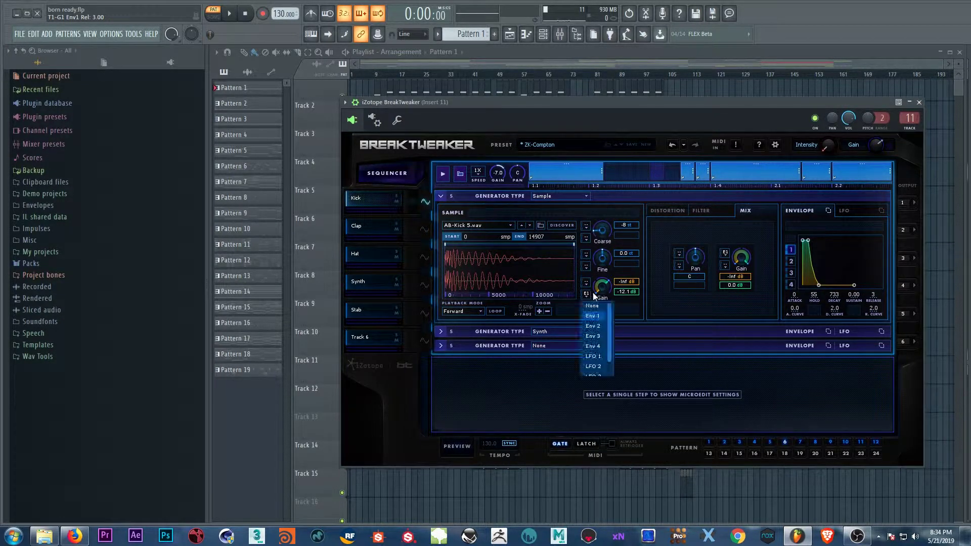
left_click(600, 305)
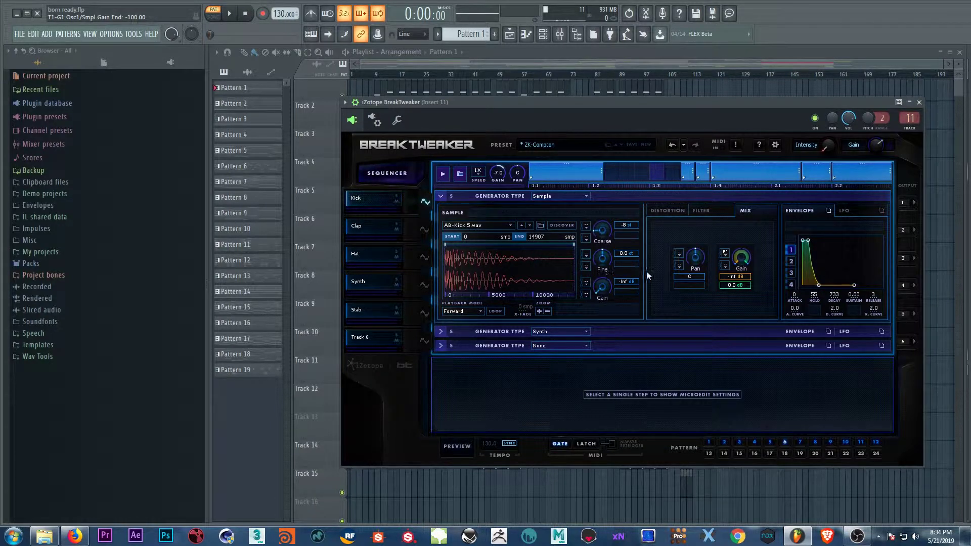
- Change the sample generator's first distortion type to Transistor while the pattern plays
left_click(707, 210)
left_click(671, 211)
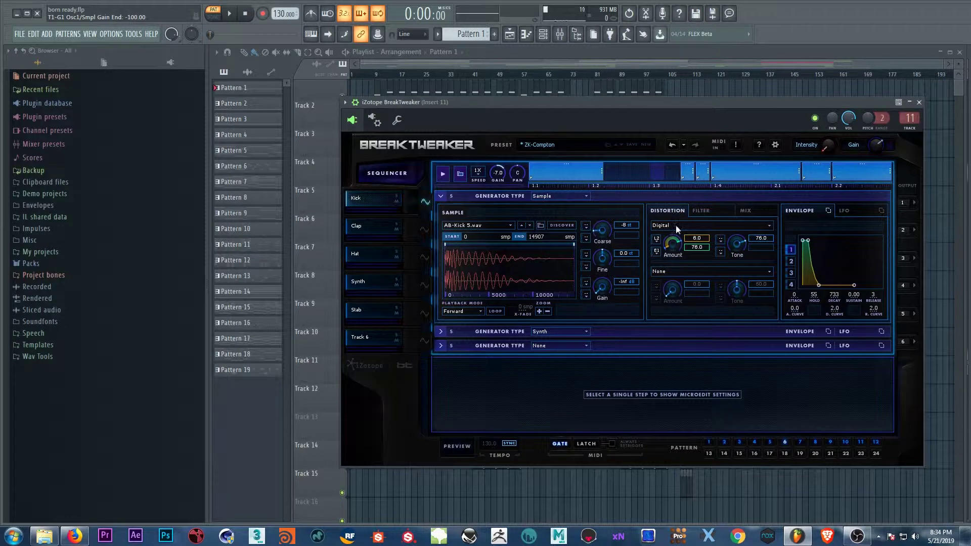
left_click(685, 226)
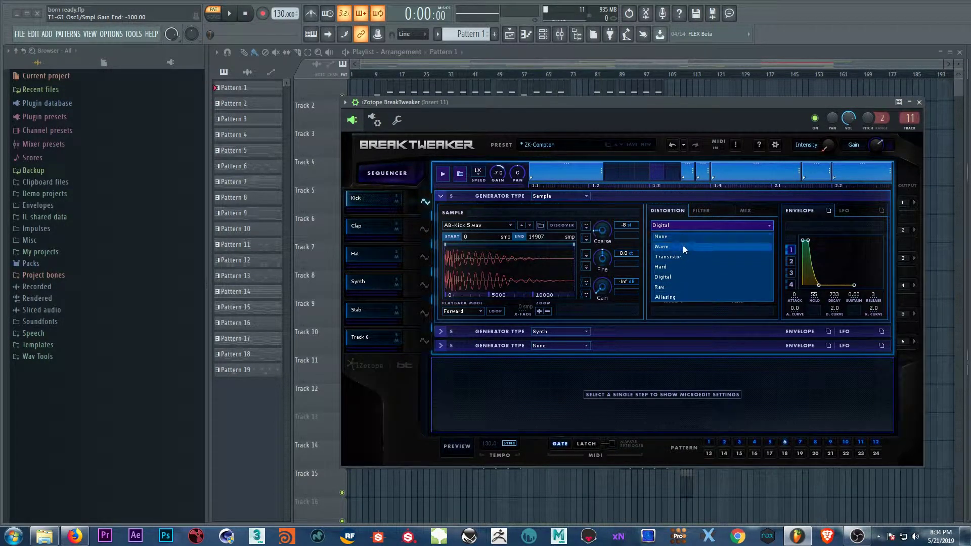
key("space")
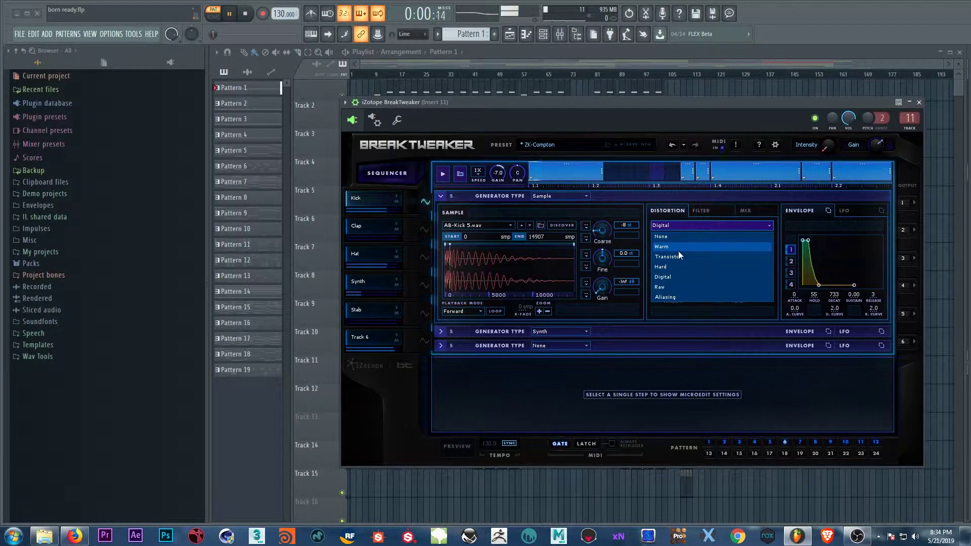
left_click(679, 256)
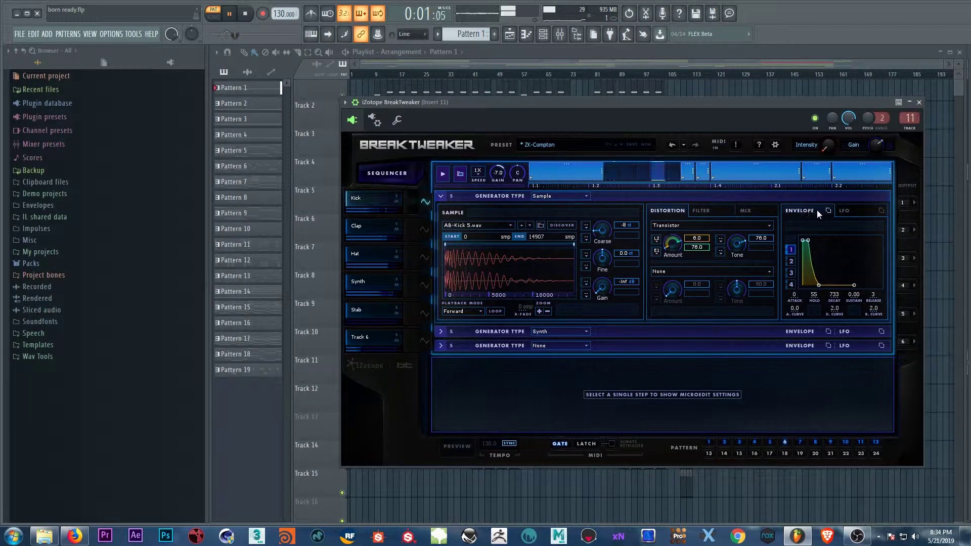
- View LFO 2 and LFO 3, try a waveform shape of 0.25 on LFO 3, and return the shape to 0
left_click(849, 210)
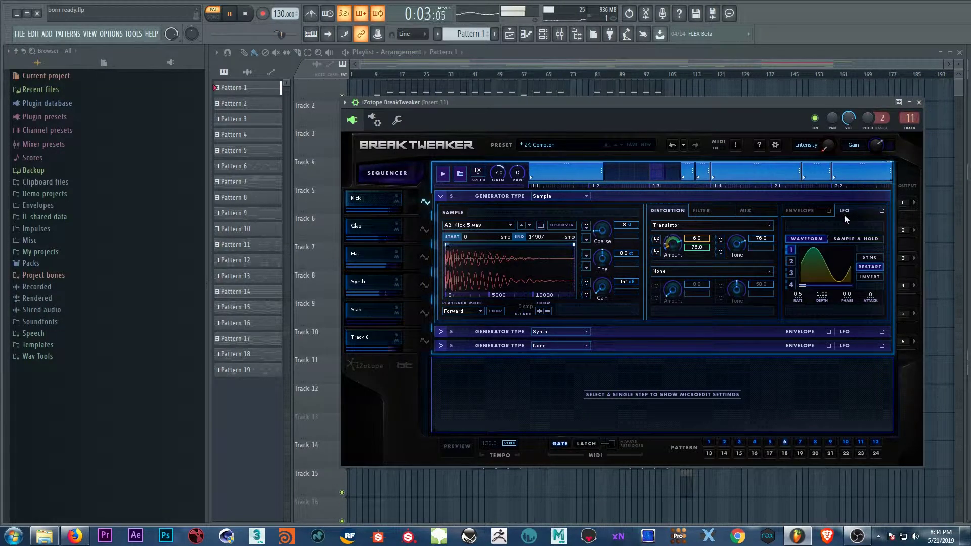
left_click(792, 261)
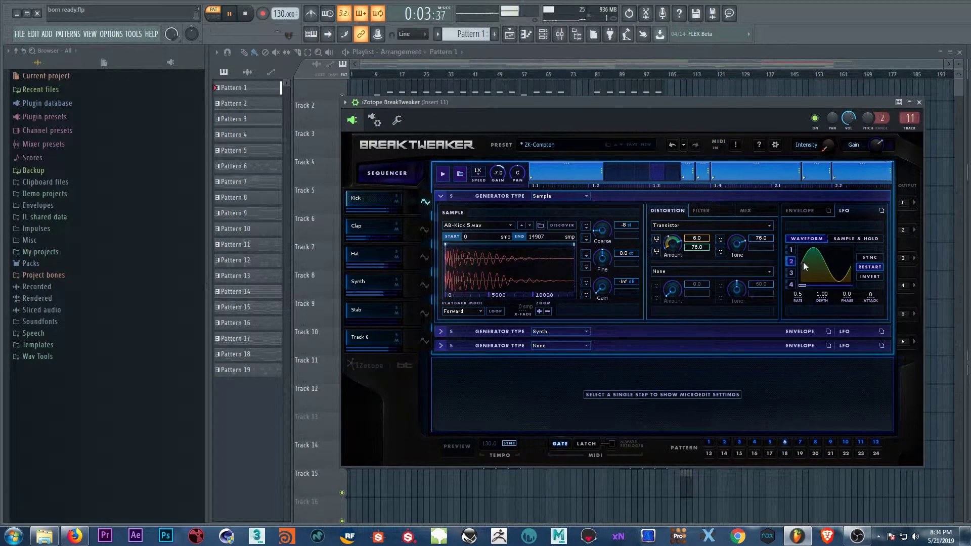
left_click(792, 272)
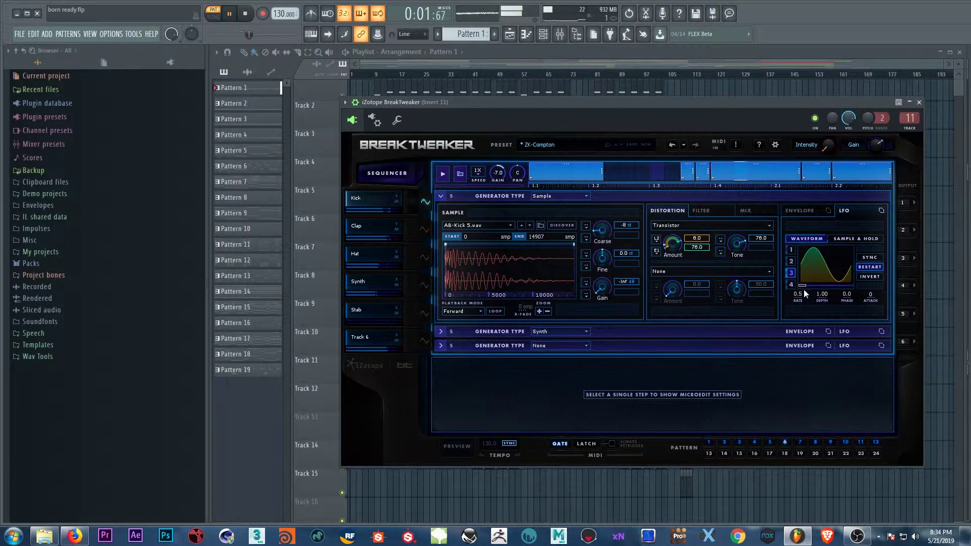
left_click_drag(804, 287, 814, 286)
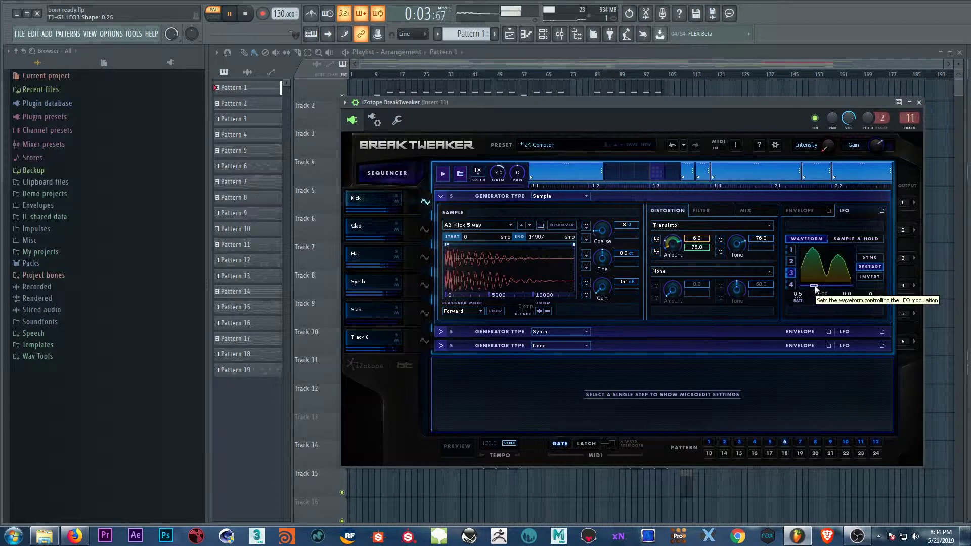
left_click_drag(814, 286, 800, 290)
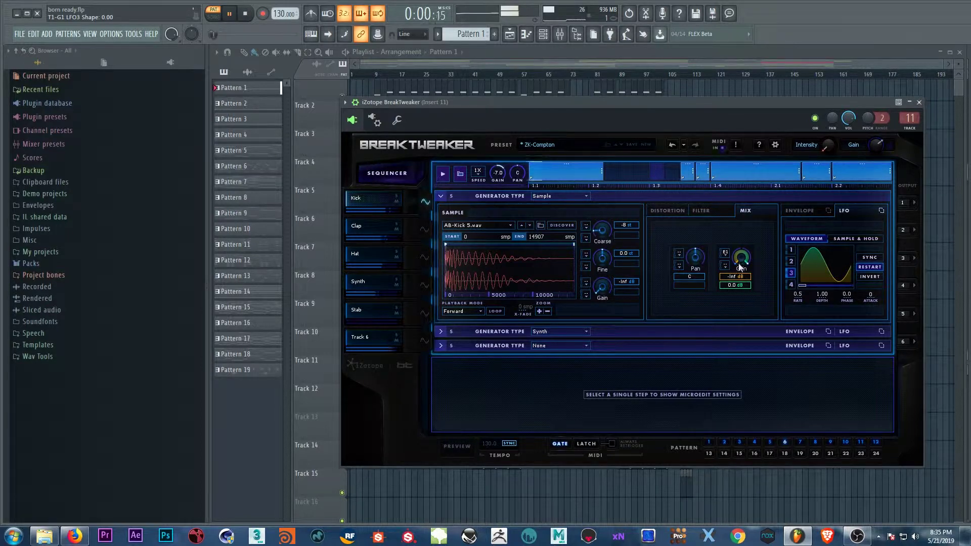
- Inspect the Kick track's second and third generators in turn, and return to the sample generator
left_click(439, 334)
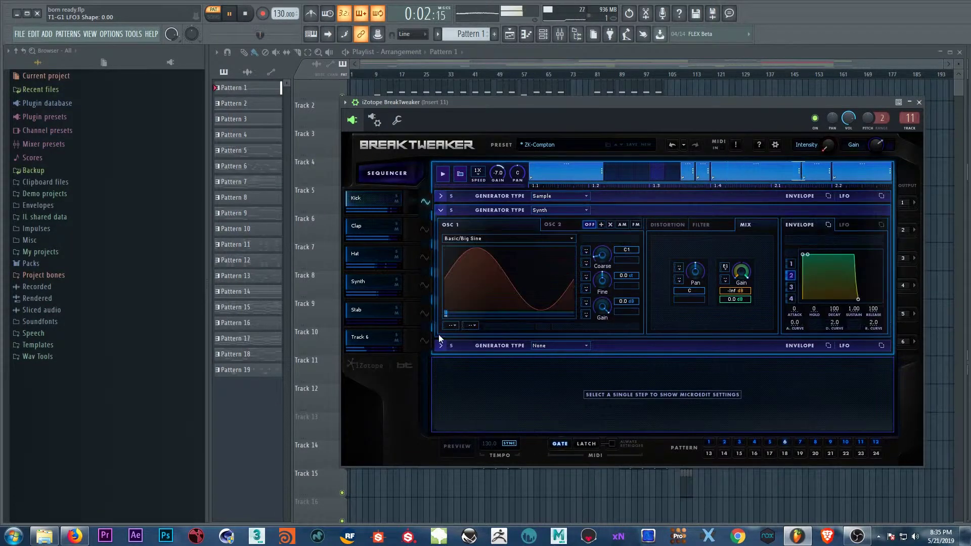
left_click(440, 345)
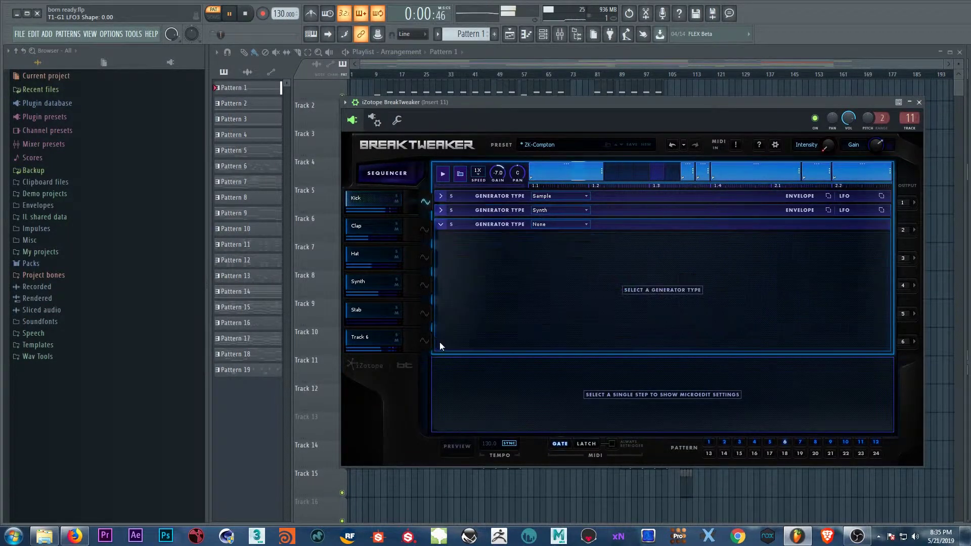
left_click(441, 210)
left_click(442, 197)
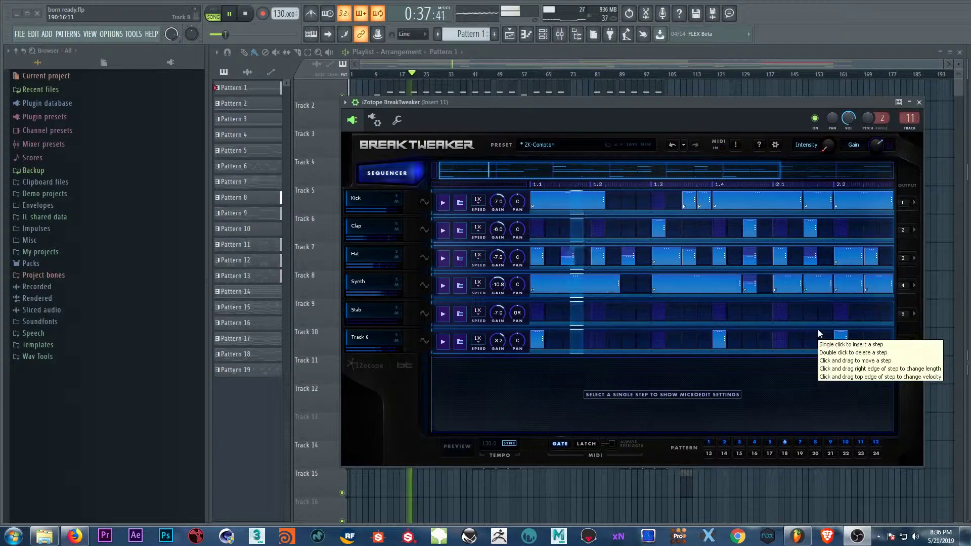
- Review the plug-in's graphics, host and library options, including Enable animation, and accept the dialog to return to the sequencer
left_click(659, 230)
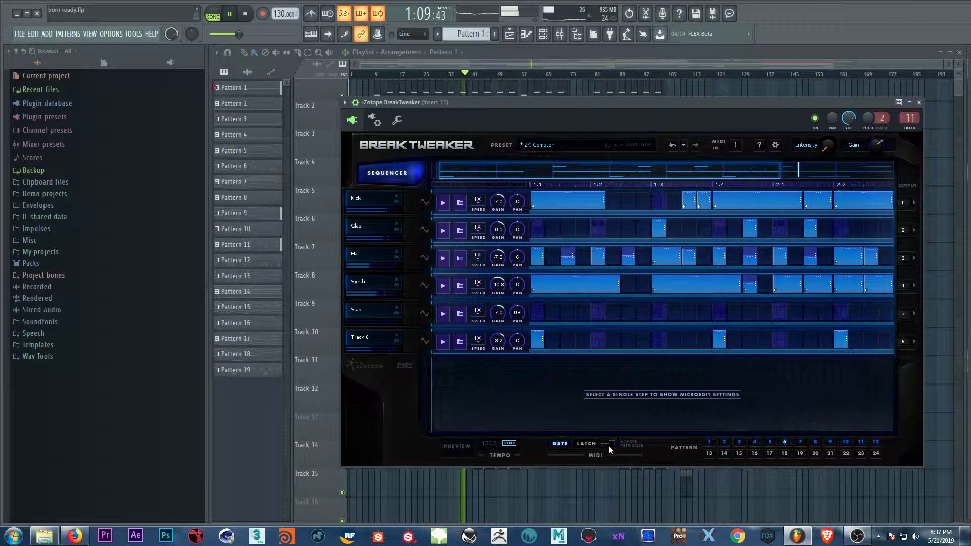
left_click(778, 150)
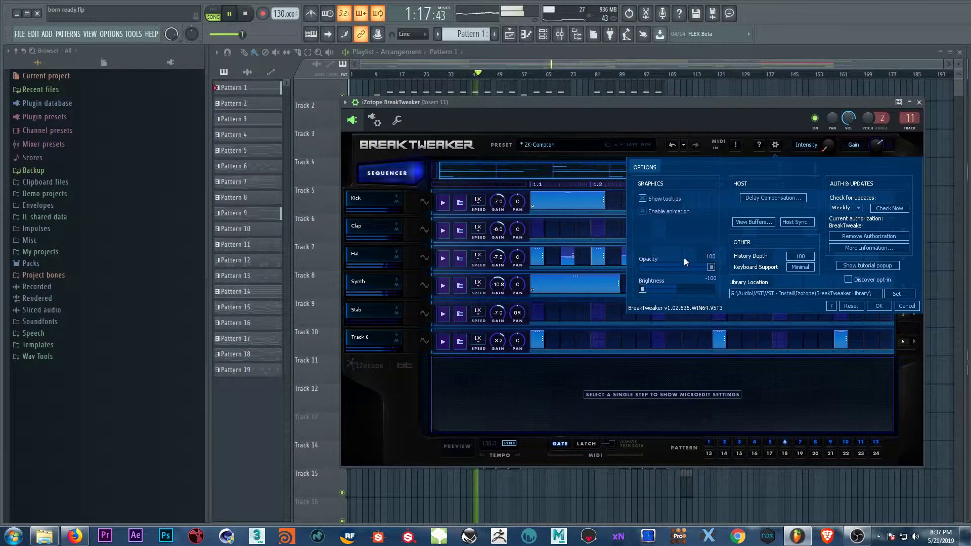
left_click(643, 211)
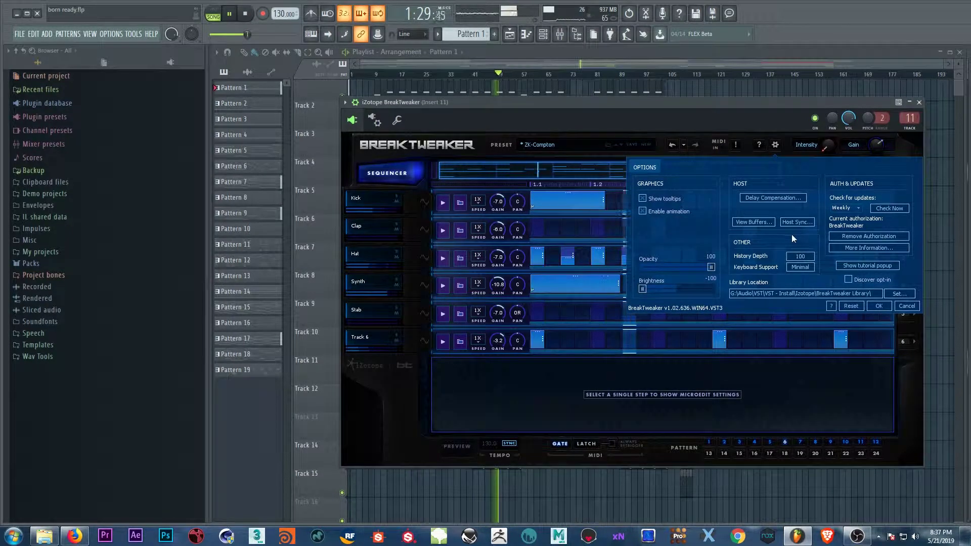
left_click(881, 305)
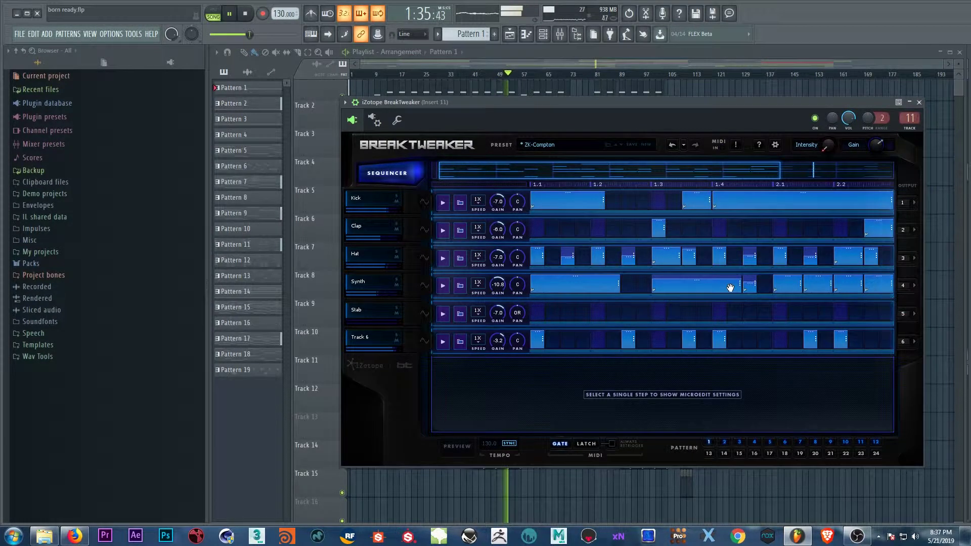
mouse_move(730, 288)
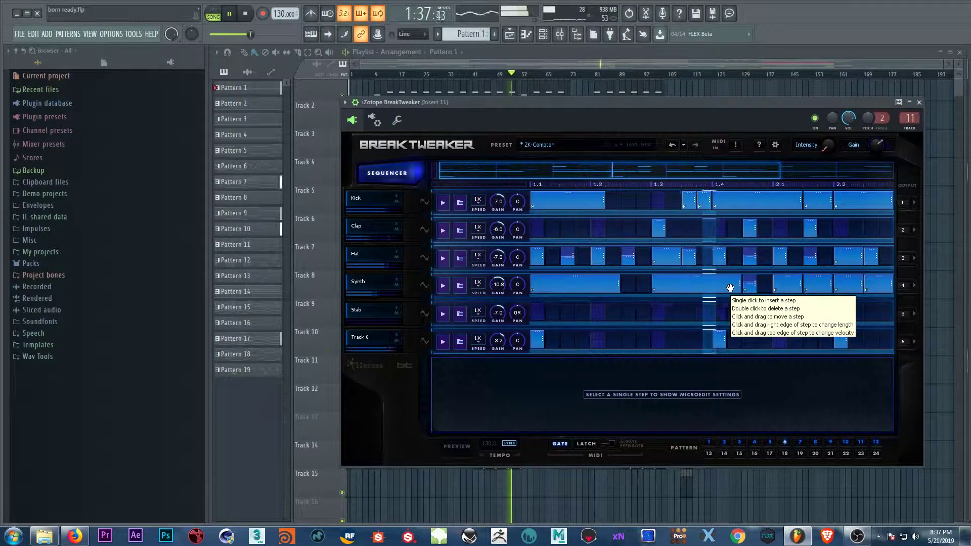